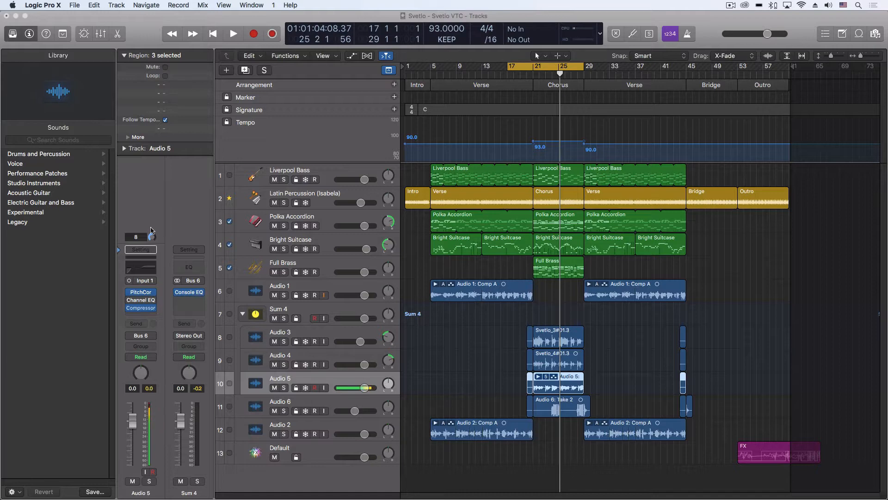
- Inspect the Pitch Correction settings on the Audio 4 track, keeping natural min scale as the scale
{"action": "left_click", "coordinate": [330, 357]}
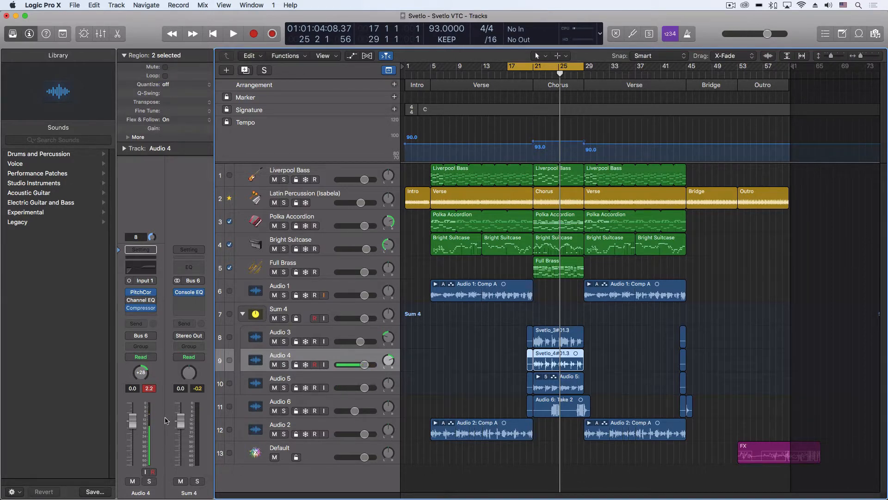
{"action": "mouse_move", "coordinate": [142, 295]}
{"action": "left_click", "coordinate": [139, 295]}
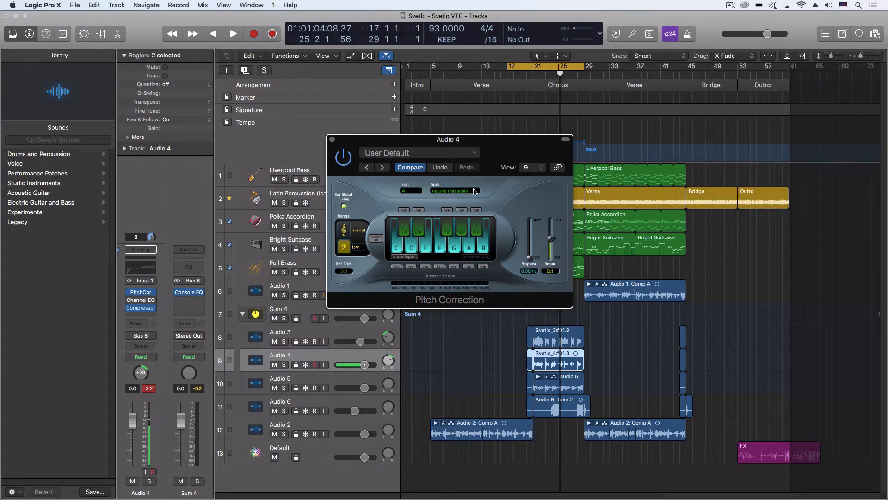
{"action": "left_click", "coordinate": [451, 191]}
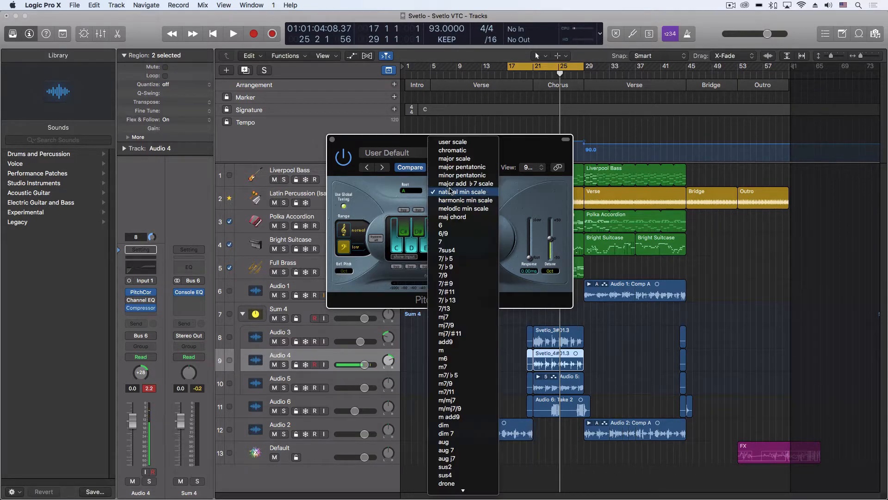
{"action": "left_click", "coordinate": [470, 190]}
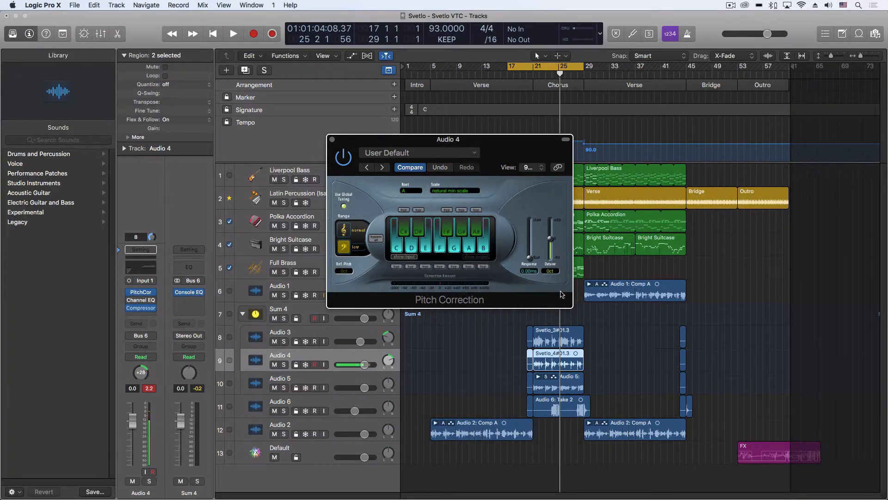
{"action": "left_click", "coordinate": [332, 140]}
- Review the Channel EQ curve on the Audio 4 track and close the plug-in
{"action": "mouse_move", "coordinate": [141, 300]}
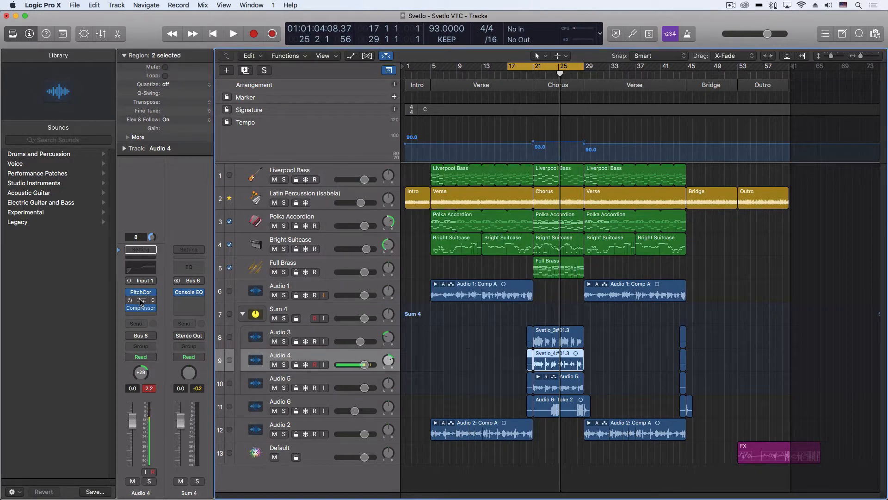
{"action": "left_click", "coordinate": [142, 301]}
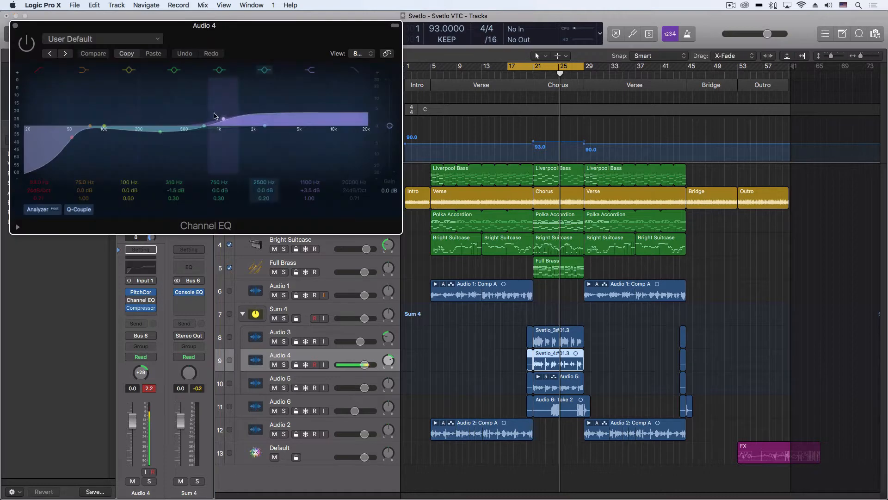
{"action": "left_click_drag", "start_coordinate": [145, 31], "coordinate": [443, 126]}
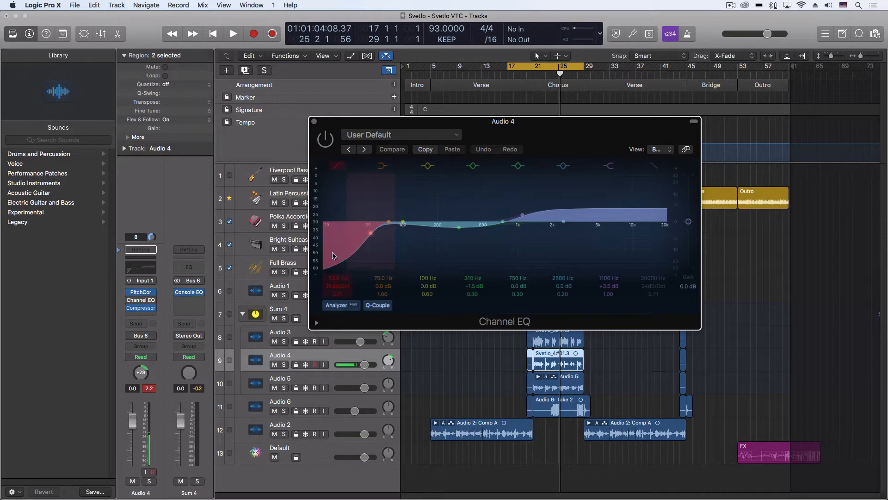
{"action": "left_click", "coordinate": [315, 122]}
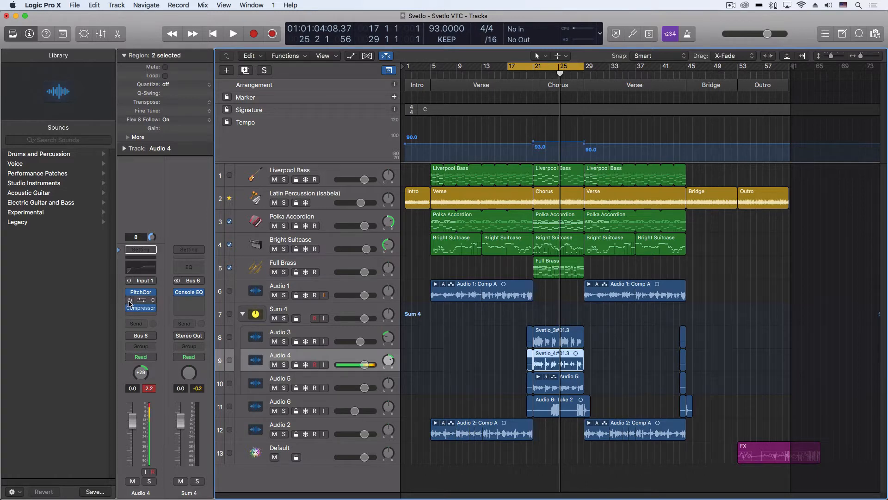
- Show Audio 4's Compressor as a graph and check its action during playback of the chorus
{"action": "left_click", "coordinate": [141, 309]}
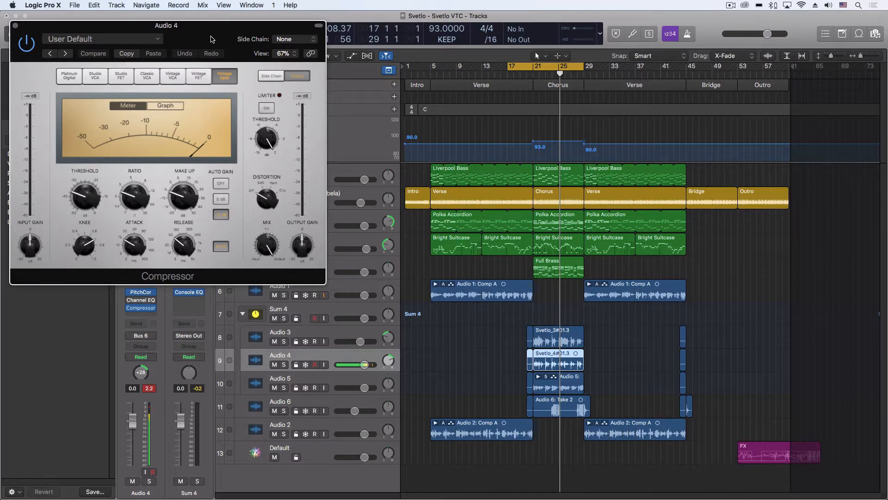
{"action": "left_click_drag", "start_coordinate": [212, 35], "coordinate": [286, 46]}
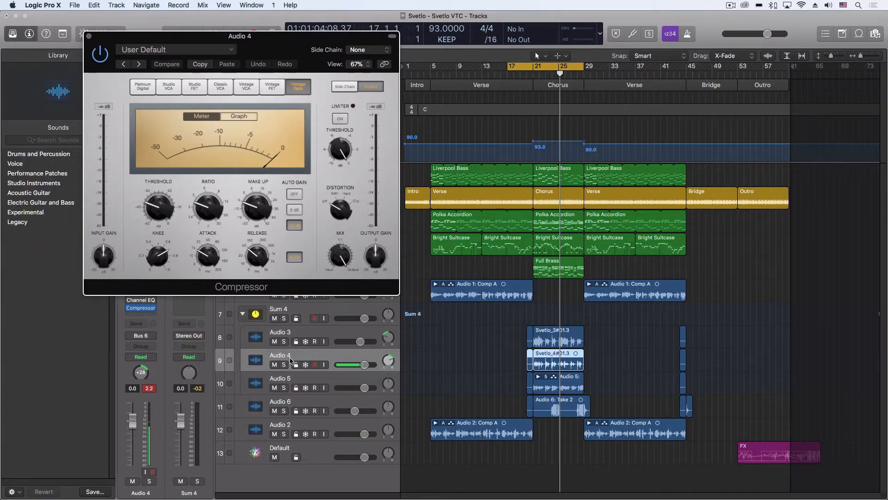
{"action": "key", "text": "space"}
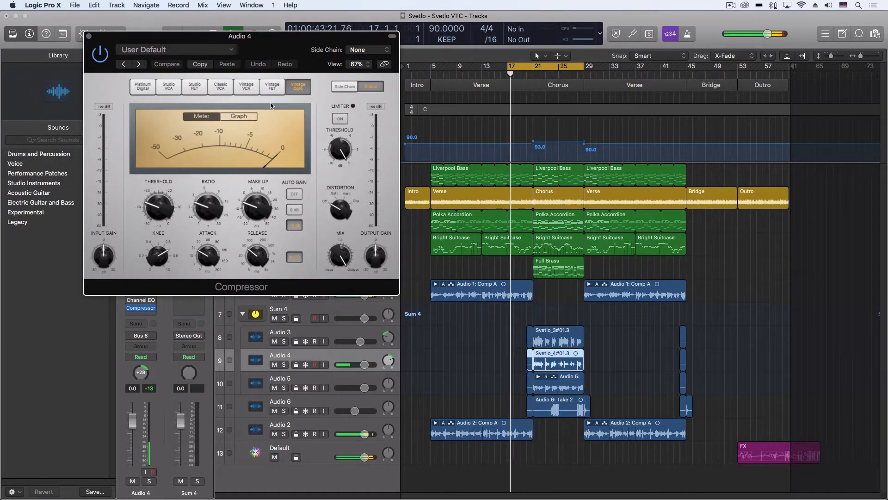
{"action": "left_click", "coordinate": [242, 118]}
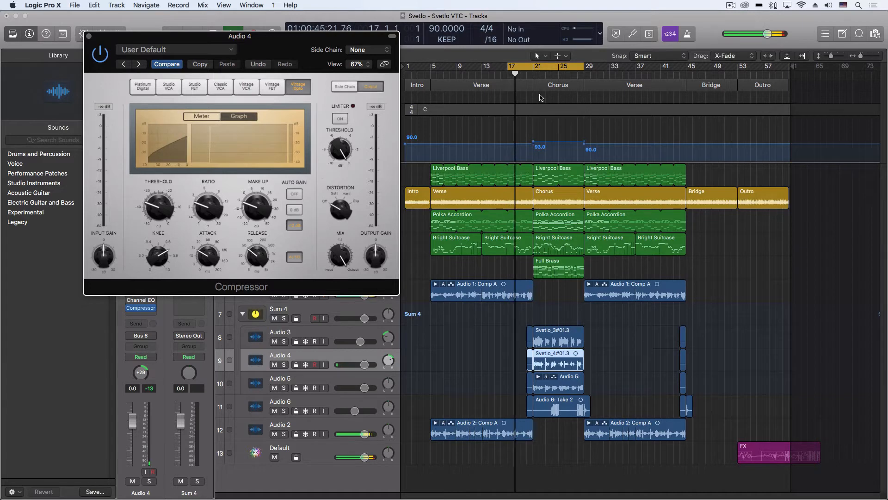
{"action": "left_click", "coordinate": [536, 77]}
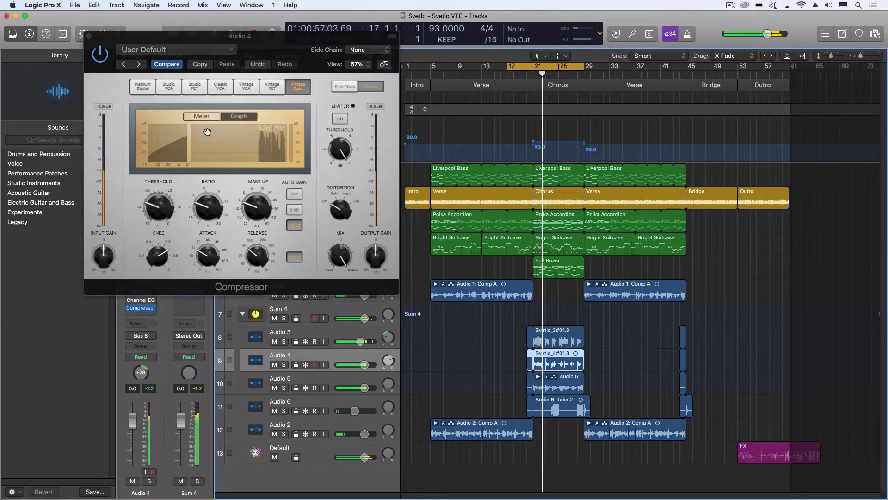
{"action": "left_click", "coordinate": [89, 36]}
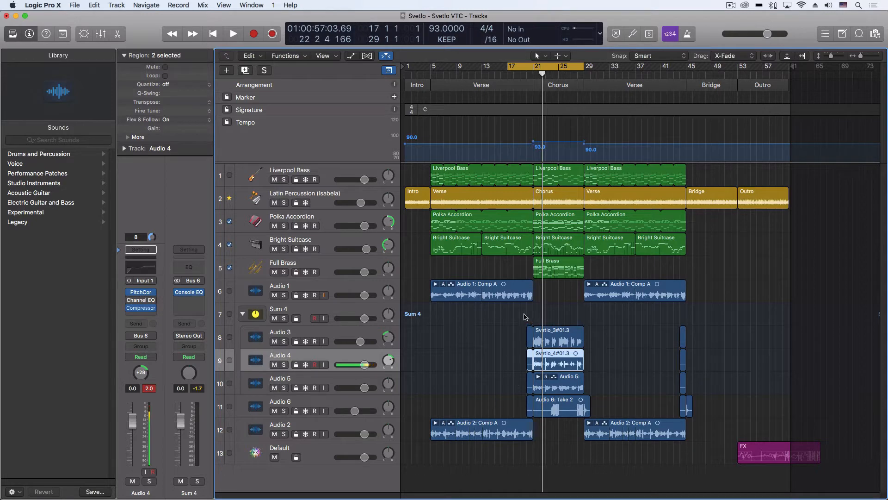
- Solo the Audio 3 track and audition it with the cycle range shortened to the chorus, bars 21 to 29
{"action": "left_click", "coordinate": [336, 334]}
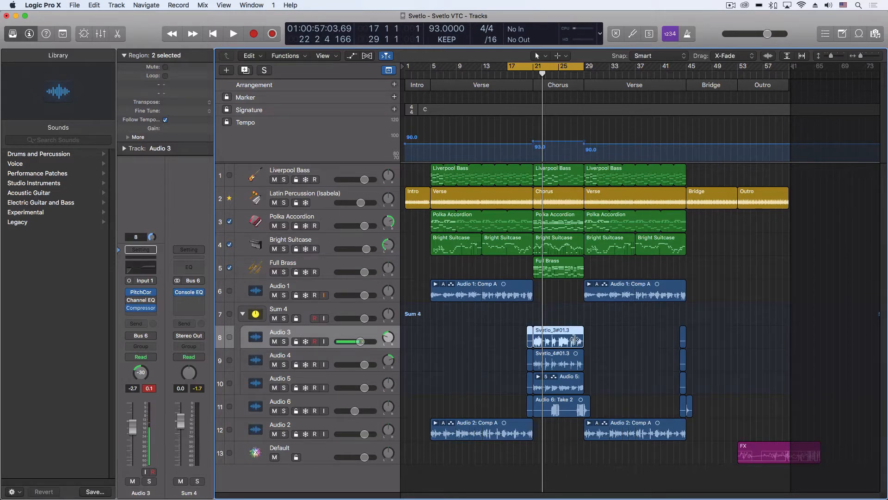
{"action": "left_click", "coordinate": [284, 342]}
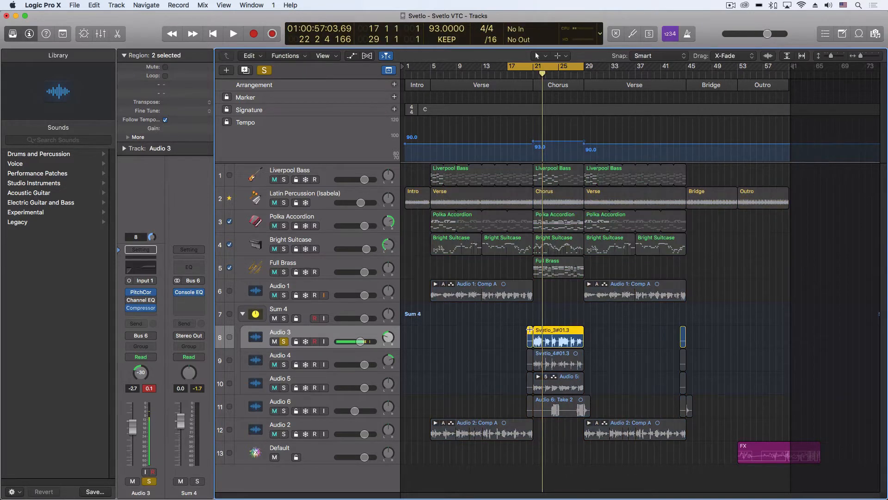
{"action": "key", "text": "space"}
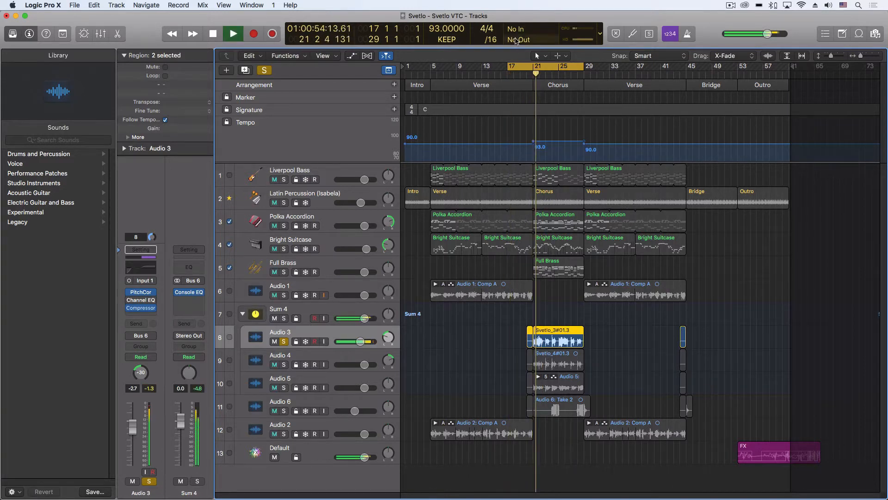
{"action": "left_click_drag", "start_coordinate": [509, 66], "coordinate": [535, 66]}
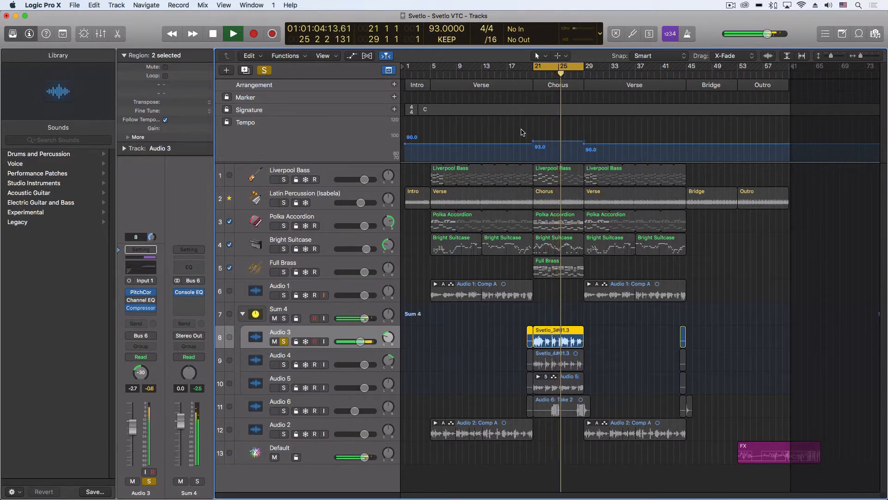
{"action": "key", "text": "space"}
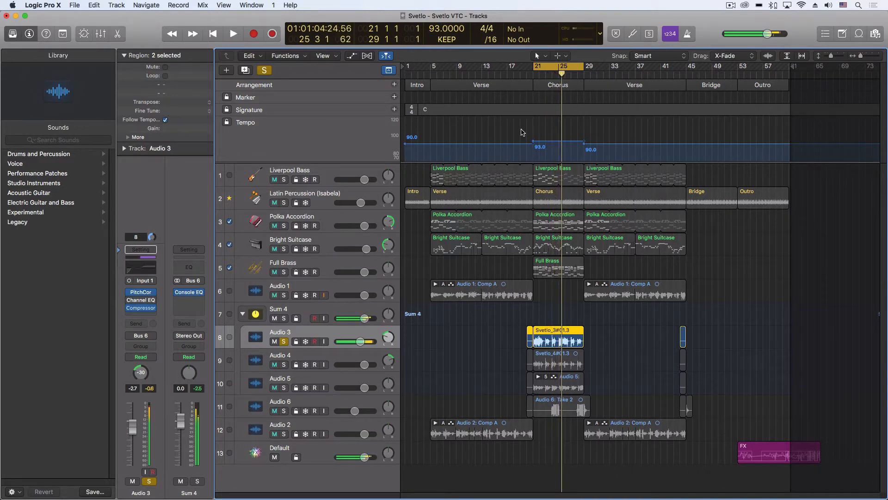
- Solo Audio 4 and Audio 5 alongside Audio 3, auditioning the chorus after adding each track
{"action": "left_click", "coordinate": [284, 364]}
{"action": "key", "text": "space"}
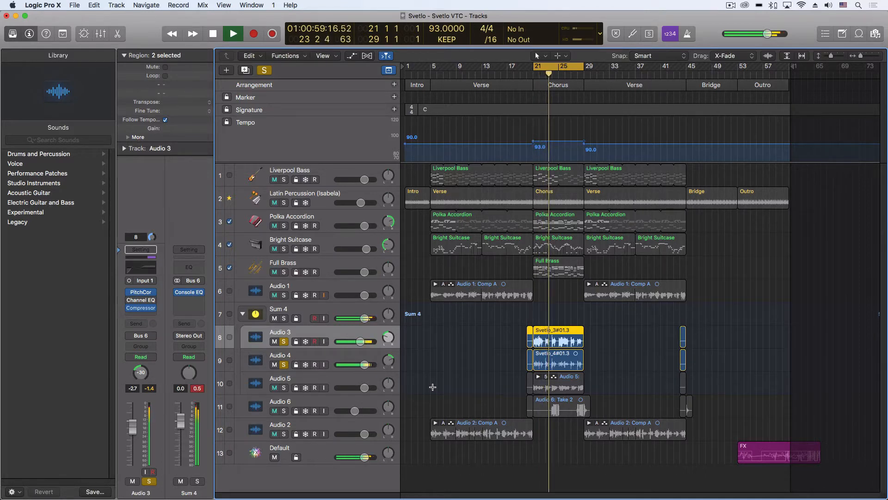
{"action": "key", "text": "space"}
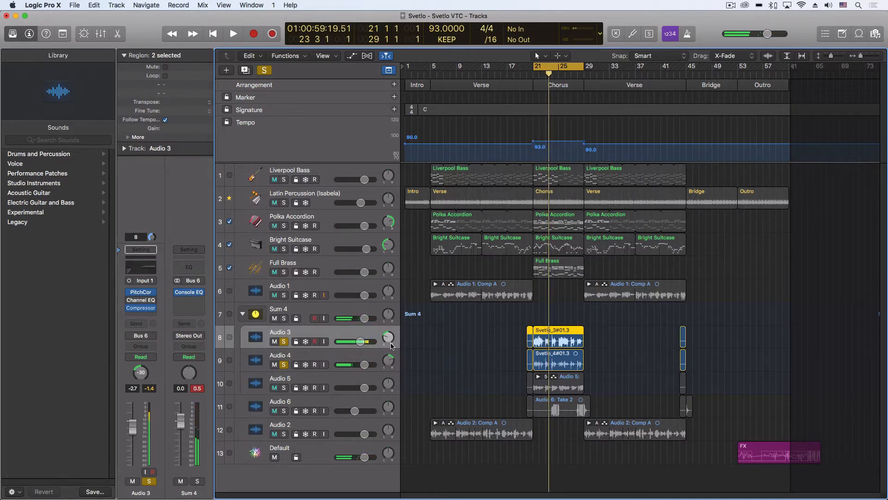
{"action": "left_click", "coordinate": [284, 387]}
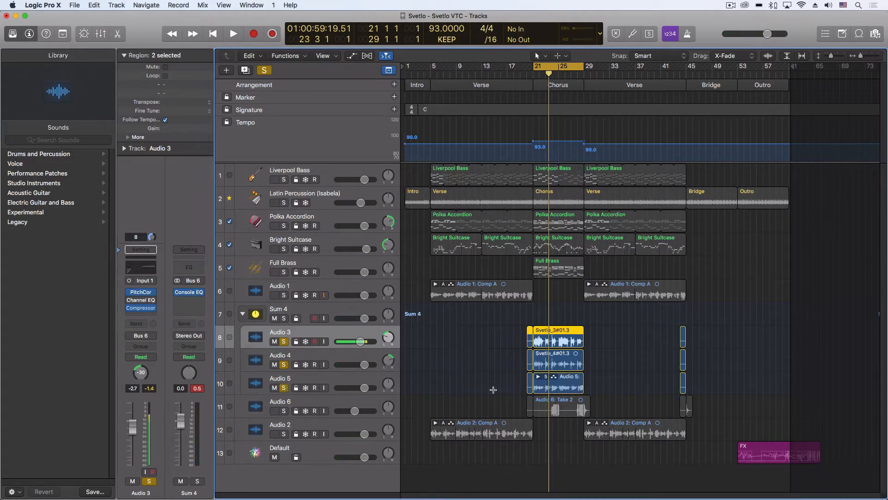
{"action": "key", "text": "space"}
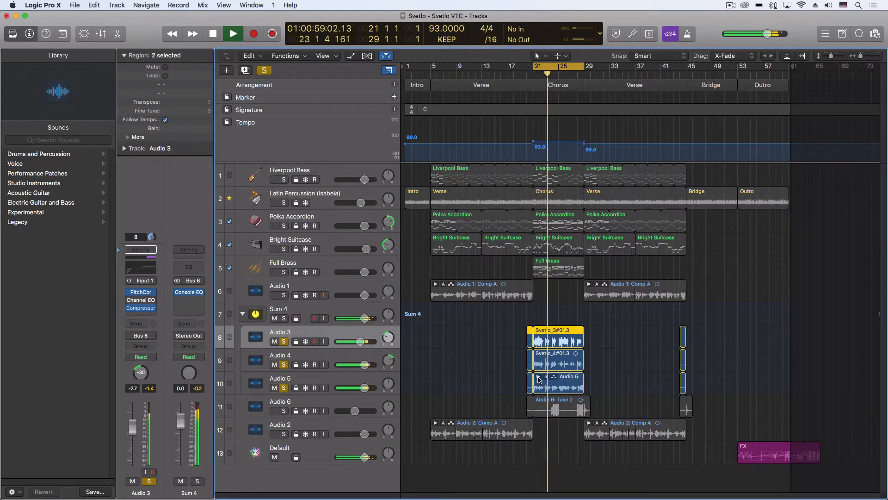
{"action": "key", "text": "space"}
- Expand the Audio 5 take folder and audition Take 1 in the chorus
{"action": "left_click", "coordinate": [538, 377]}
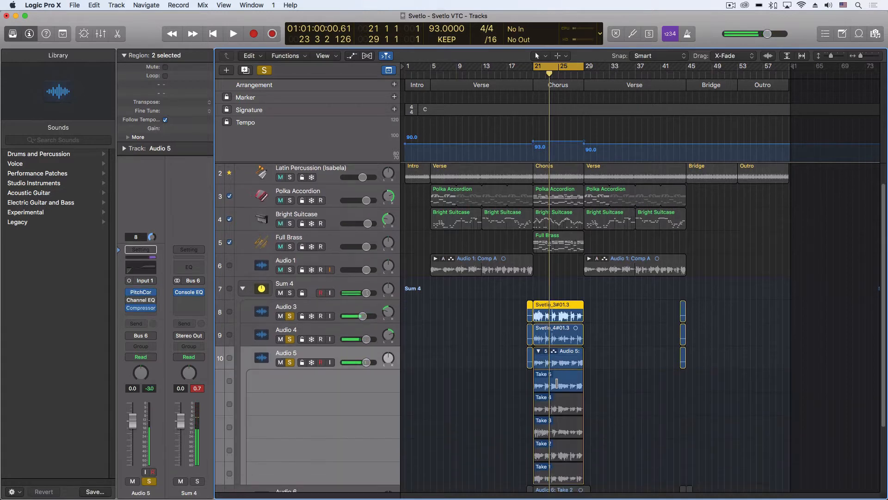
{"action": "scroll", "coordinate": [556, 383], "scroll_direction": "down", "scroll_amount": 5}
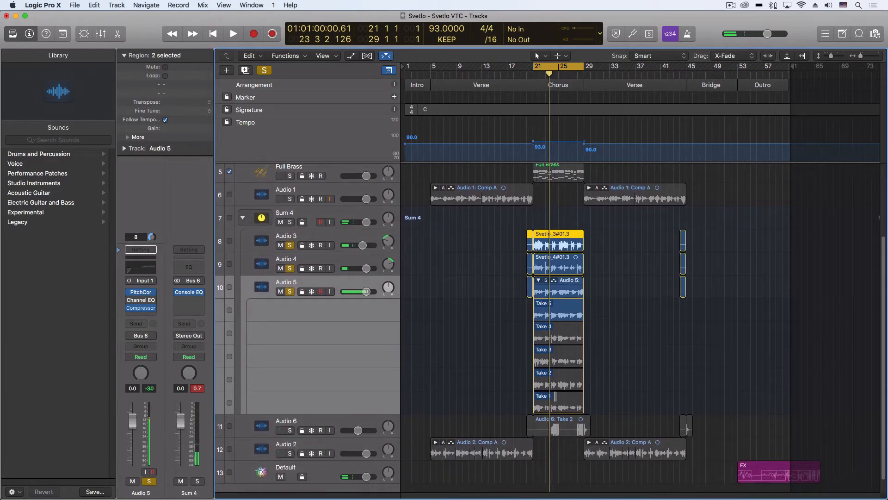
{"action": "left_click", "coordinate": [555, 396]}
{"action": "key", "text": "space"}
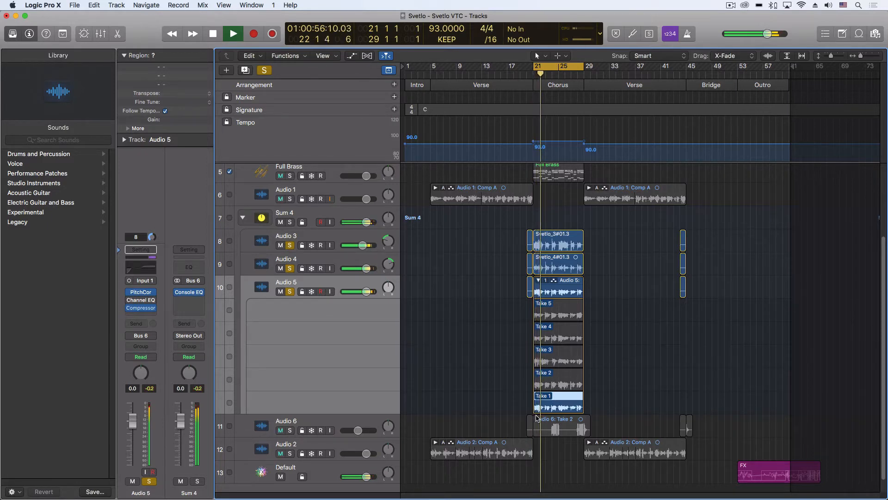
{"action": "key", "text": "space"}
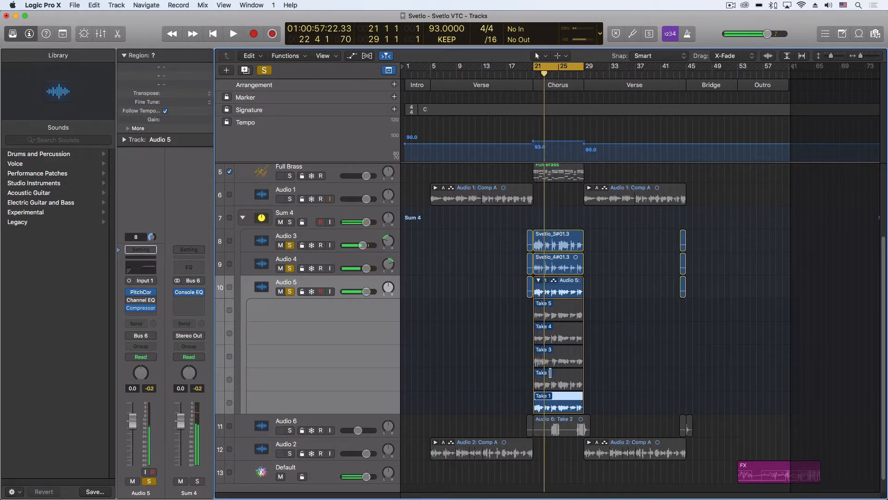
- Audition Take 2 and Take 3 of the Audio 5 take folder in the chorus
{"action": "left_click", "coordinate": [550, 372]}
{"action": "key", "text": "space"}
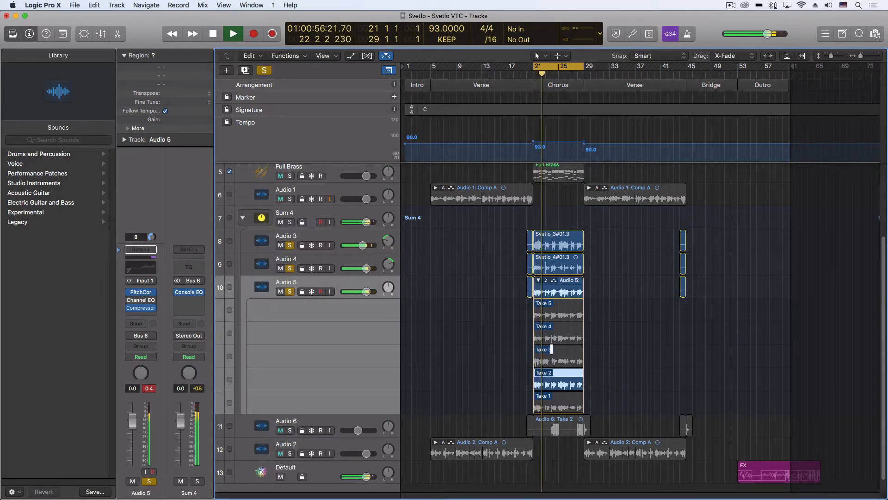
{"action": "key", "text": "space"}
{"action": "left_click", "coordinate": [551, 350]}
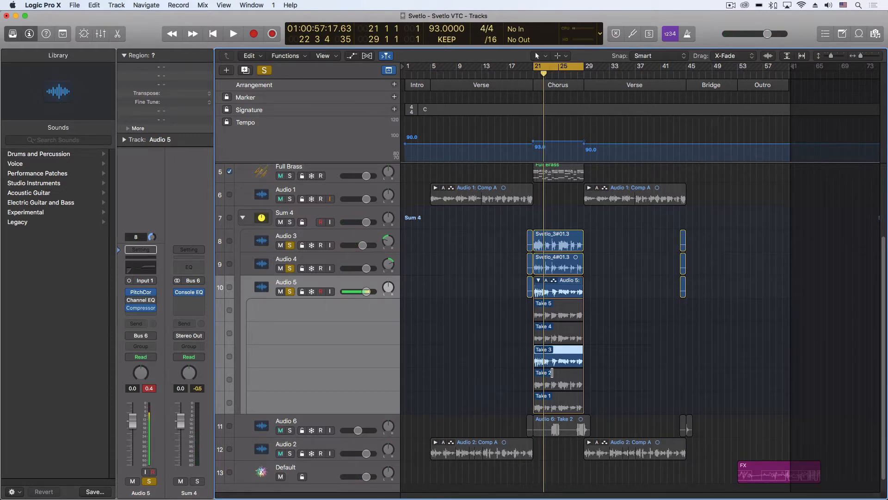
{"action": "key", "text": "space"}
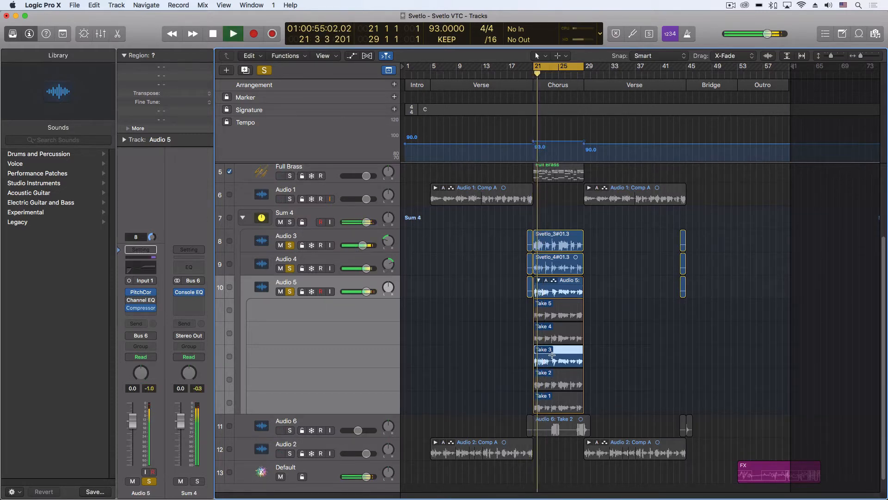
{"action": "key", "text": "space"}
- Audition Take 4 and Take 5 of Audio 5, leaving Take 5 selected, and collapse the take folder
{"action": "left_click", "coordinate": [545, 327]}
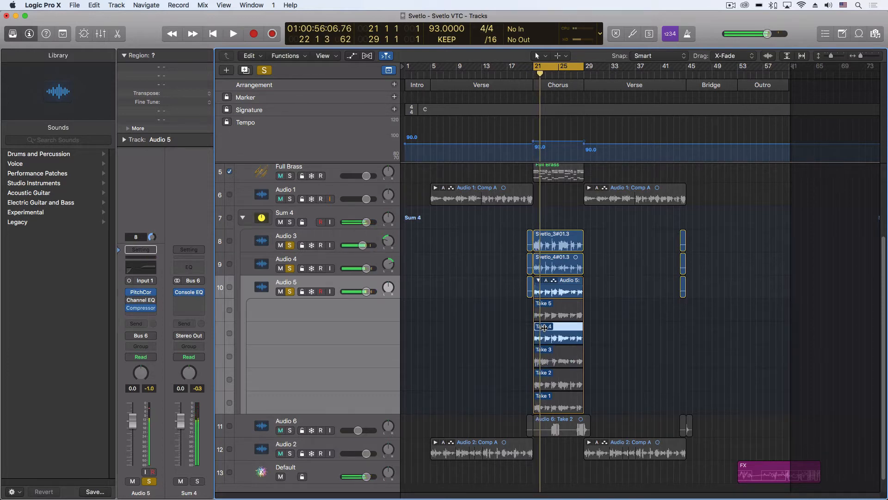
{"action": "key", "text": "space"}
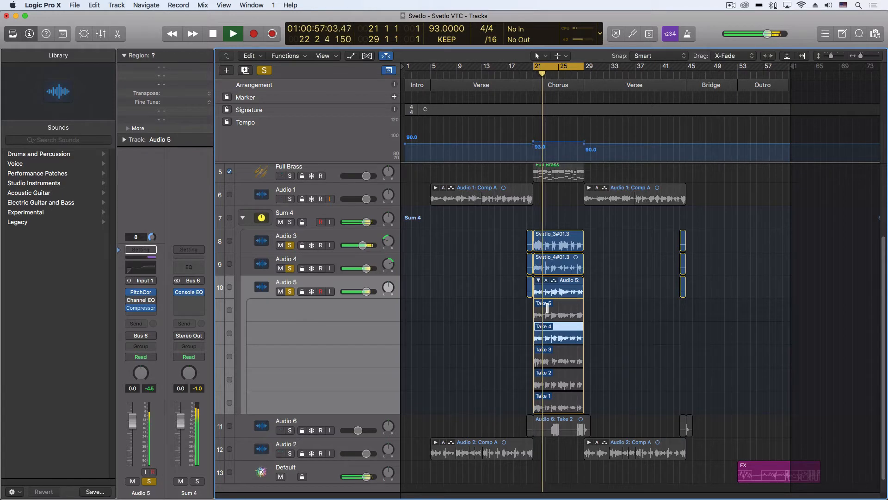
{"action": "key", "text": "space"}
{"action": "left_click", "coordinate": [547, 307]}
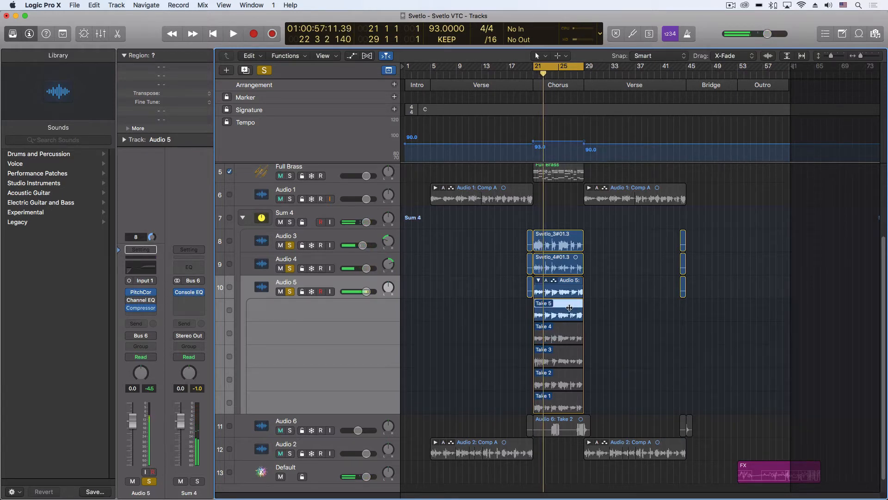
{"action": "key", "text": "space"}
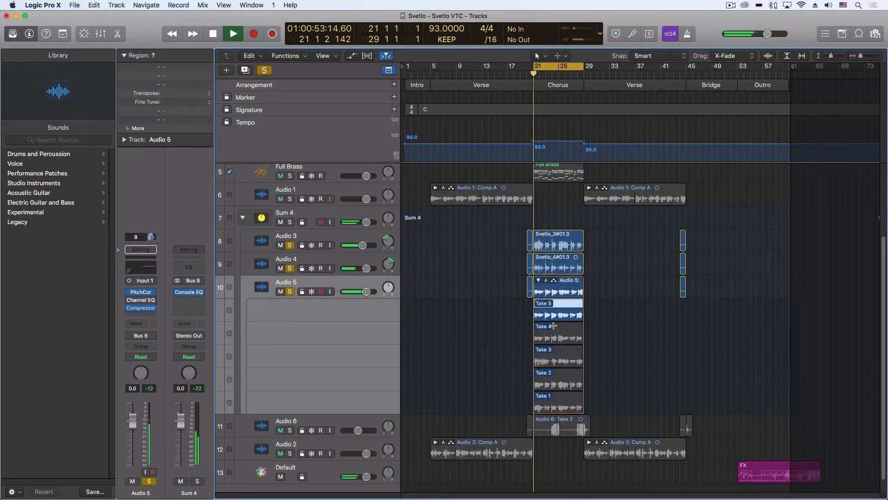
{"action": "left_click", "coordinate": [538, 280]}
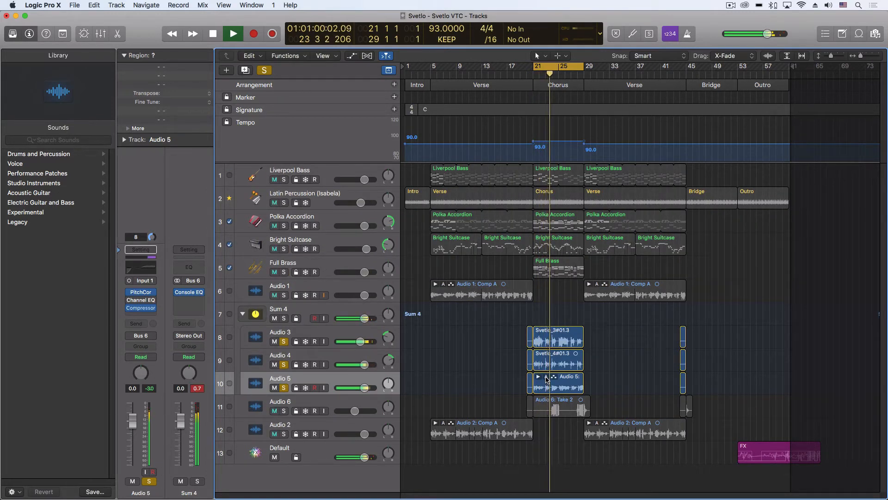
- Stop playback and apply Flatten and Merge to the comp in the Audio 5 chorus take folder
{"action": "key", "text": "space"}
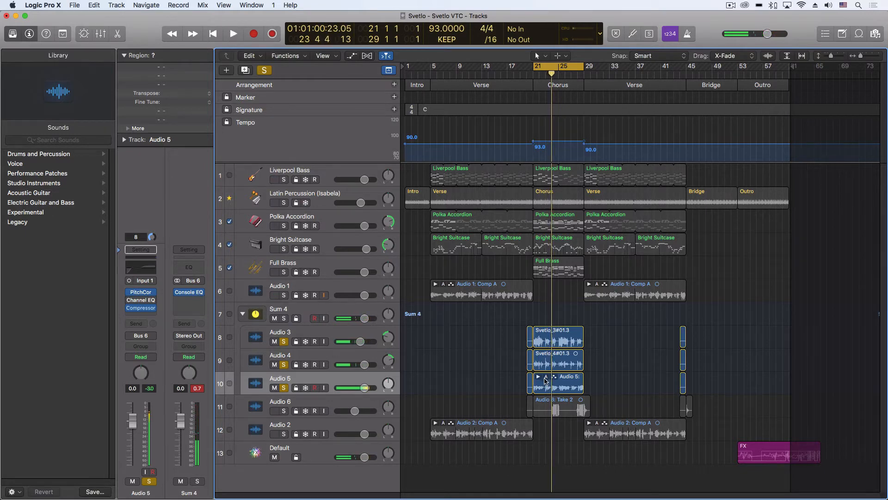
{"action": "left_click", "coordinate": [546, 377]}
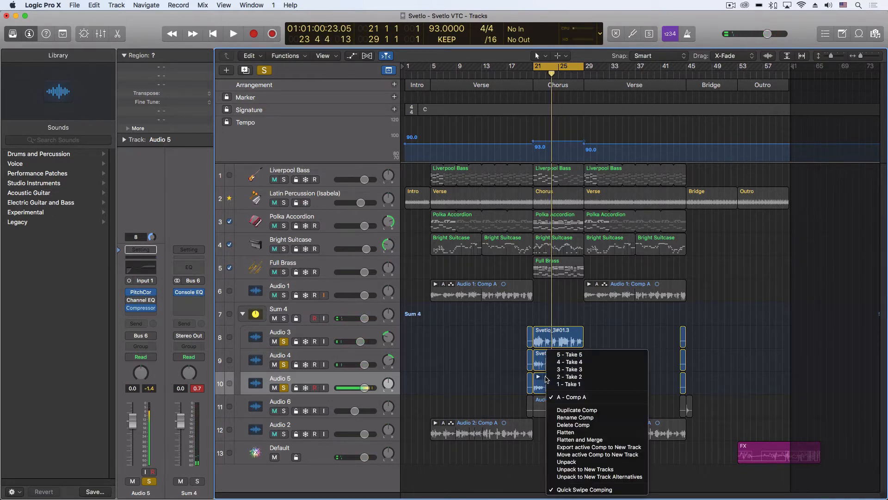
{"action": "left_click", "coordinate": [591, 440]}
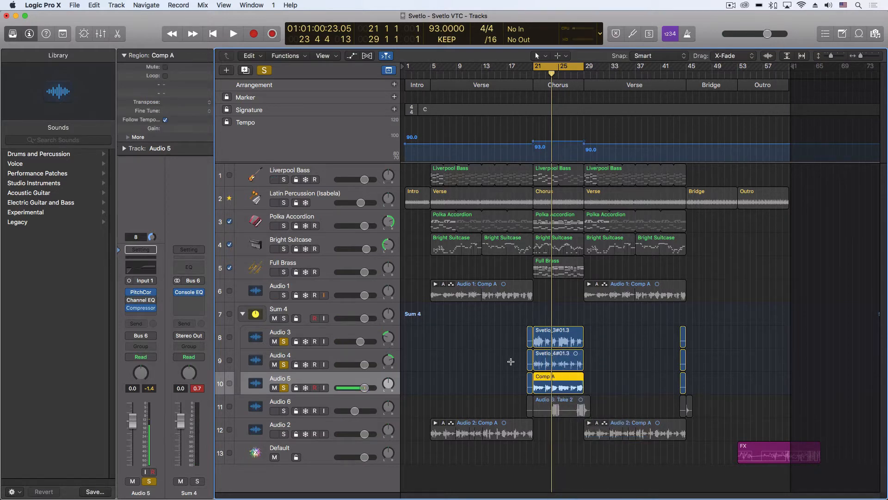
- Open the Audio 4 chorus region in the Flex Pitch editor and leave only Audio 4 soloed by unsoloing Audio 3 and Audio 5
{"action": "left_click", "coordinate": [348, 361]}
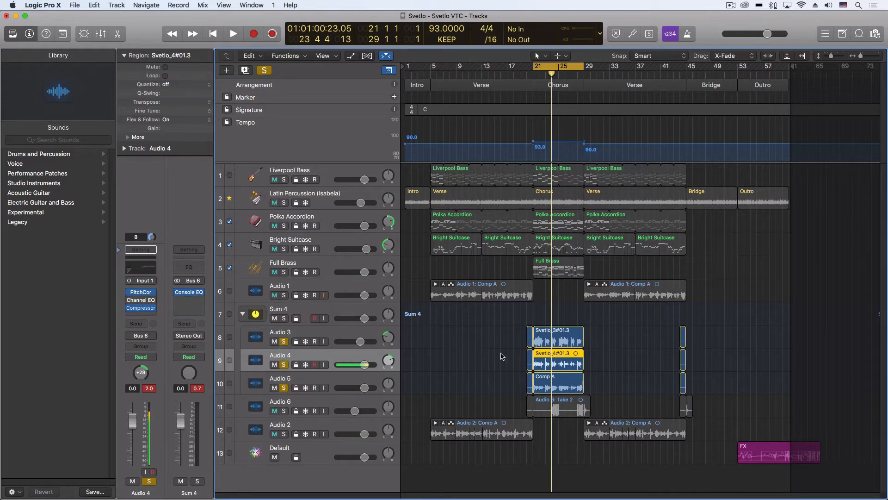
{"action": "double_click", "coordinate": [543, 354]}
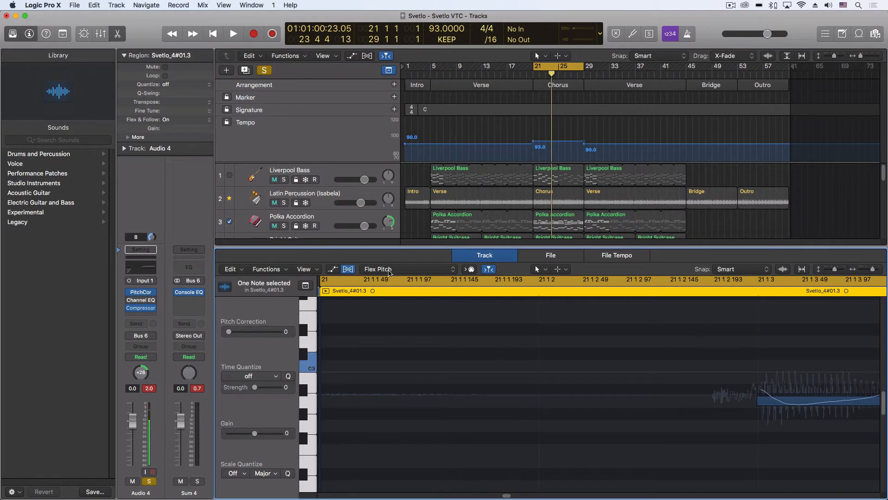
{"action": "scroll", "coordinate": [428, 213], "scroll_direction": "down", "scroll_amount": 10}
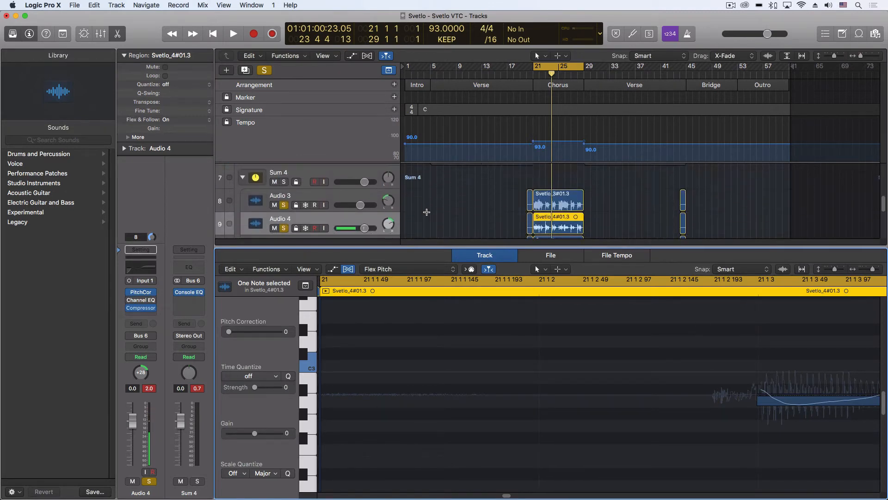
{"action": "left_click", "coordinate": [283, 180]}
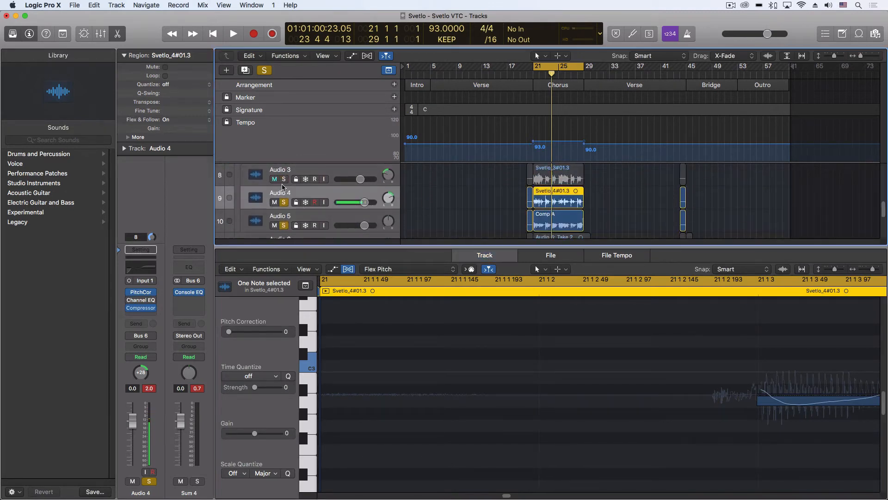
{"action": "left_click", "coordinate": [283, 225]}
- Audition the soloed Audio 4 chorus and examine its Flex Pitch notes from bar 21 to bar 24
{"action": "key", "text": "shift+space"}
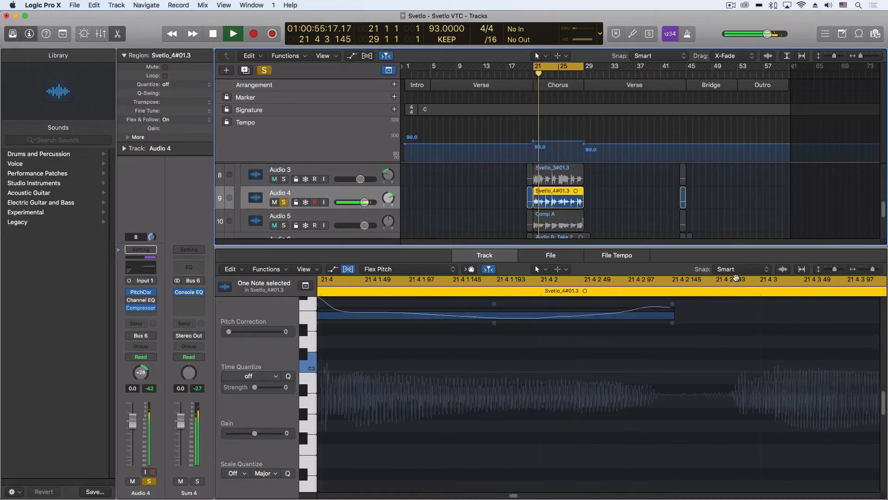
{"action": "left_click", "coordinate": [866, 269]}
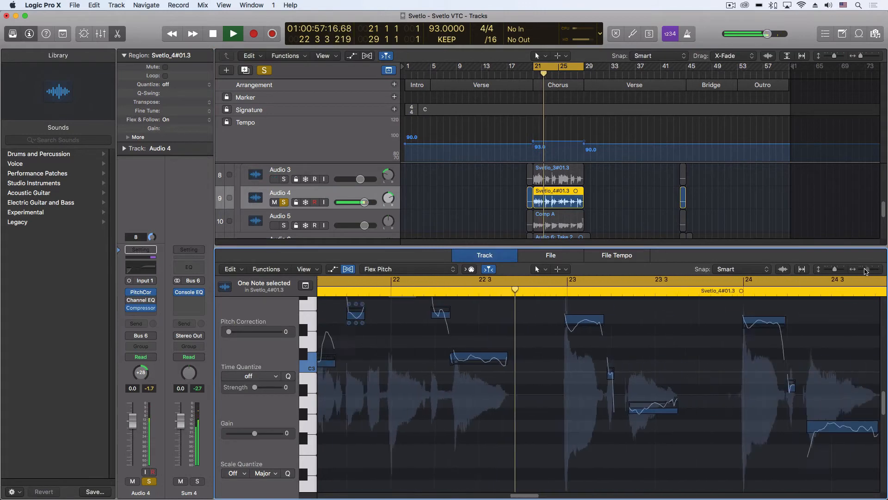
{"action": "key", "text": "space"}
{"action": "scroll", "coordinate": [388, 359], "scroll_direction": "left", "scroll_amount": 5}
{"action": "scroll", "coordinate": [388, 359], "scroll_direction": "up", "scroll_amount": 5}
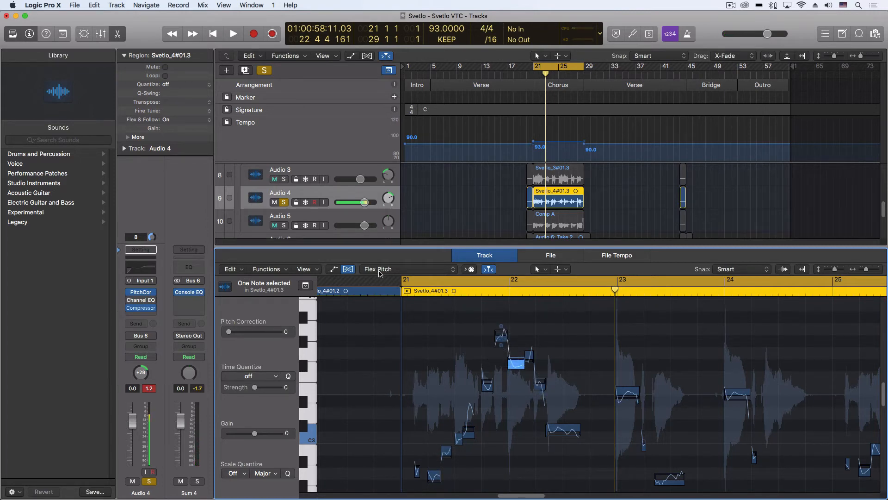
{"action": "left_click", "coordinate": [349, 269]}
{"action": "left_click", "coordinate": [348, 269]}
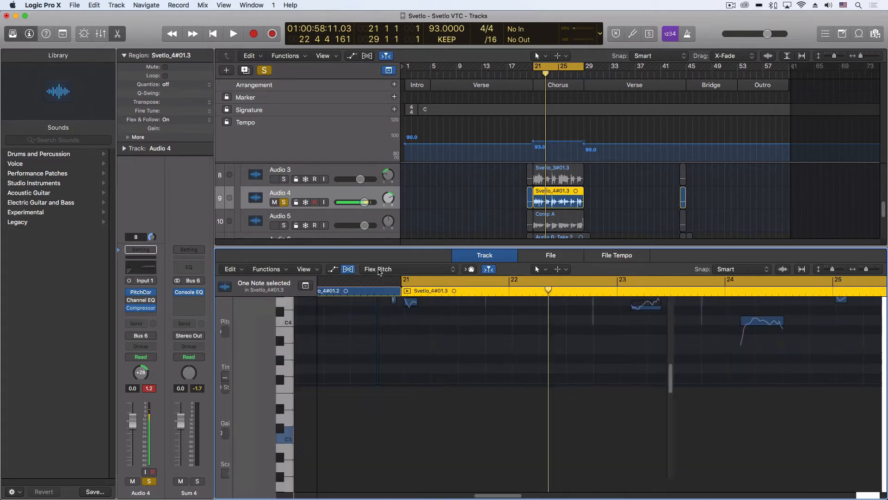
{"action": "left_click", "coordinate": [397, 269]}
{"action": "left_click", "coordinate": [395, 269]}
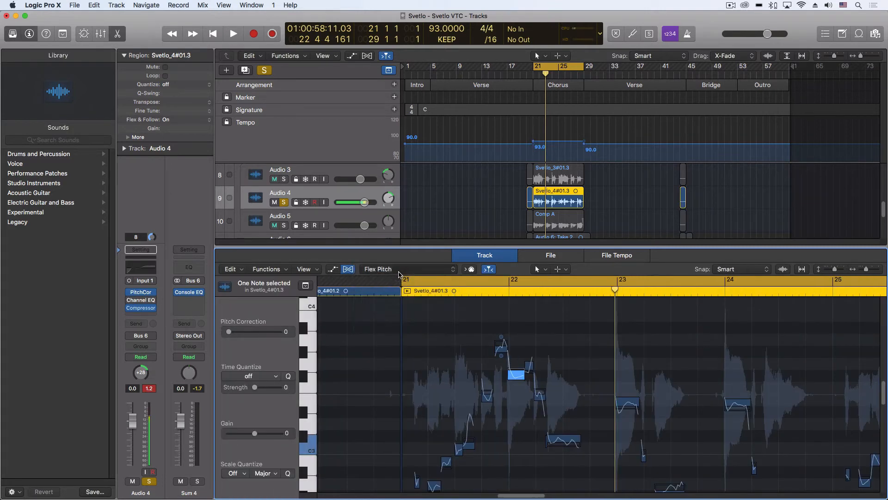
- Audition the Audio 4 phrase from 21 4 with the editor's Catch Playhead turned off
{"action": "left_click", "coordinate": [482, 291]}
{"action": "scroll", "coordinate": [482, 290], "scroll_direction": "up", "scroll_amount": 5}
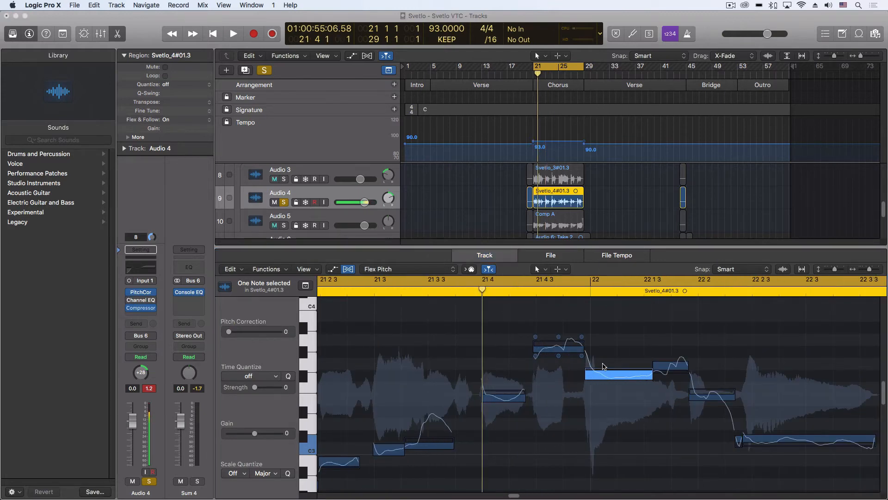
{"action": "left_click", "coordinate": [489, 269]}
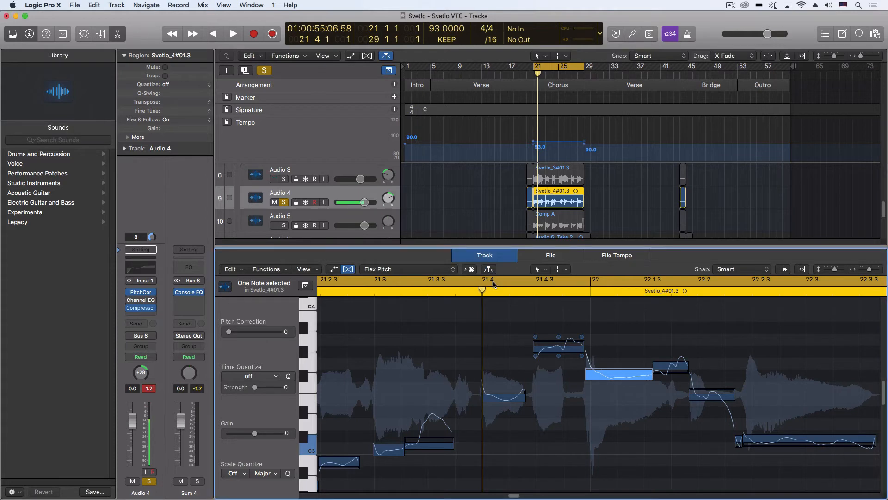
{"action": "key", "text": "space"}
{"action": "scroll", "coordinate": [605, 376], "scroll_direction": "right", "scroll_amount": 2}
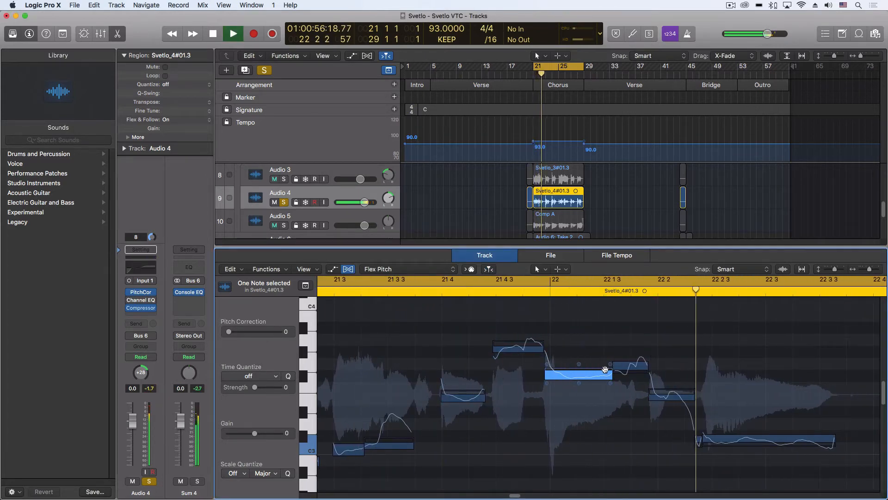
{"action": "key", "text": "space"}
- Retune the two adjoining Audio 4 notes starting at bar 22 to fine pitches of about -1 and -6, and reduce their vibrato
{"action": "left_click", "coordinate": [575, 374]}
{"action": "mouse_move", "coordinate": [579, 367]}
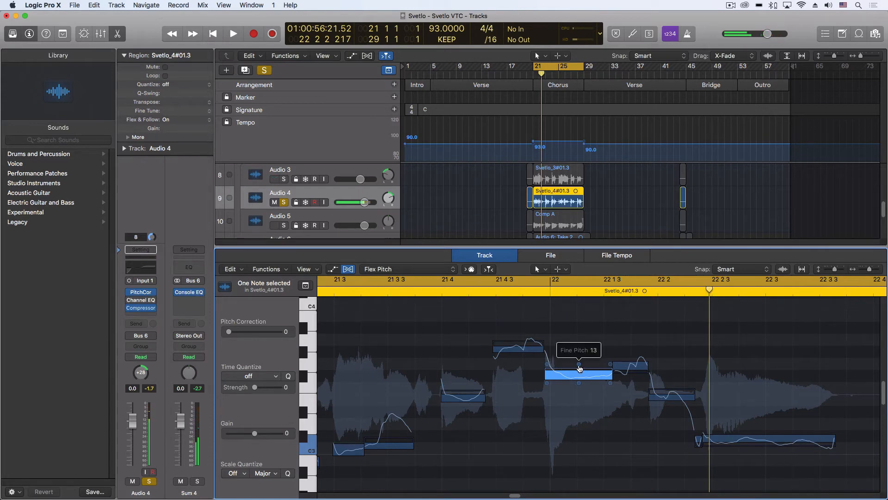
{"action": "left_click_drag", "start_coordinate": [580, 368], "coordinate": [578, 360]}
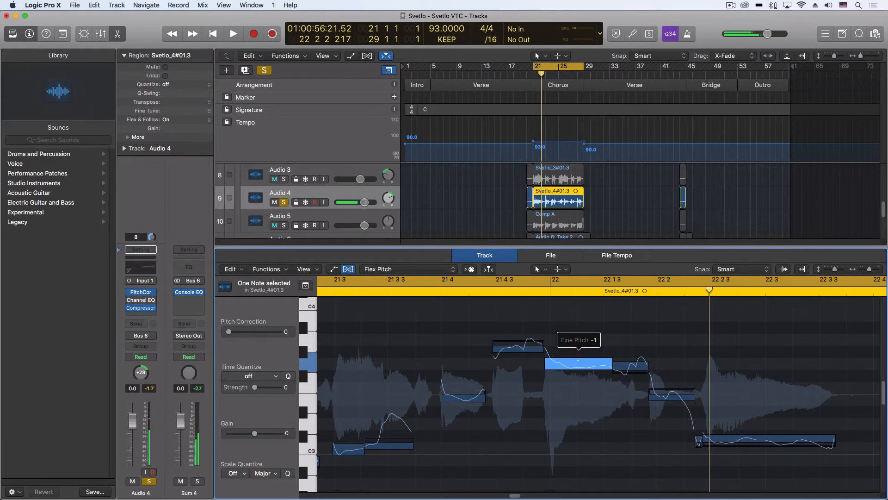
{"action": "left_click", "coordinate": [630, 359]}
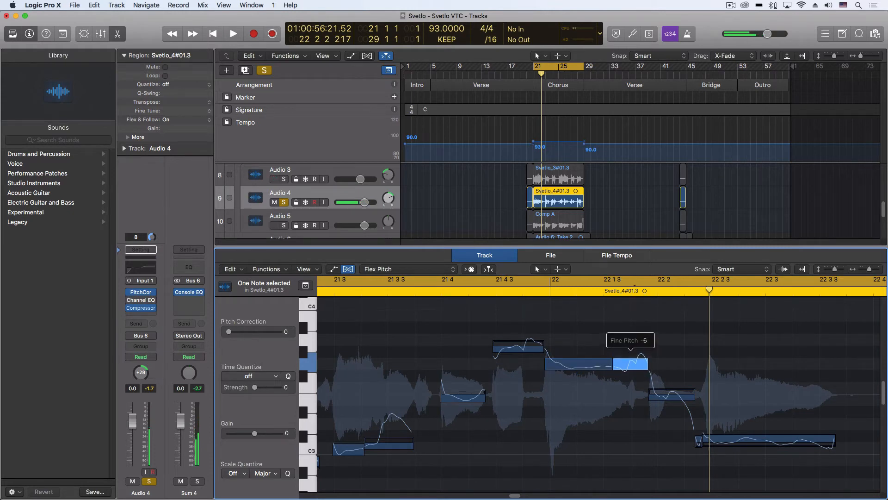
{"action": "mouse_move", "coordinate": [632, 375]}
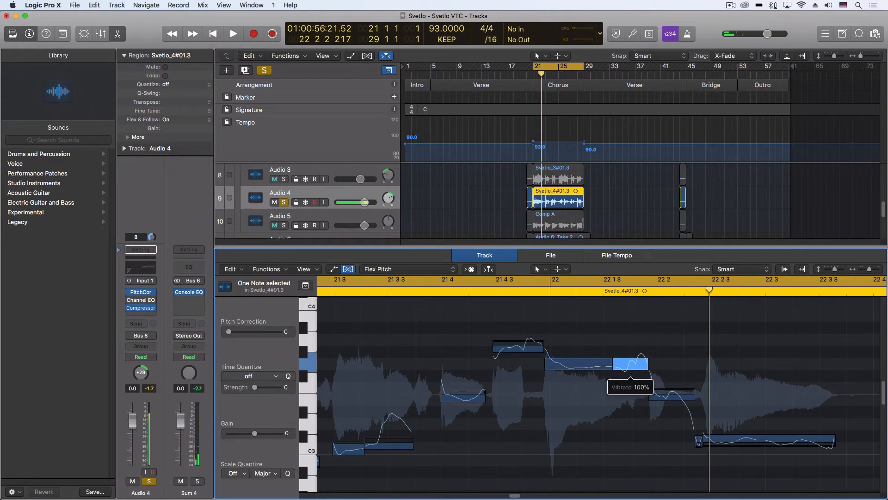
{"action": "left_click", "coordinate": [578, 374]}
- Raise the note just before bar 22 to the next semitone using Fine Pitch and reduce its vibrato
{"action": "mouse_move", "coordinate": [509, 344]}
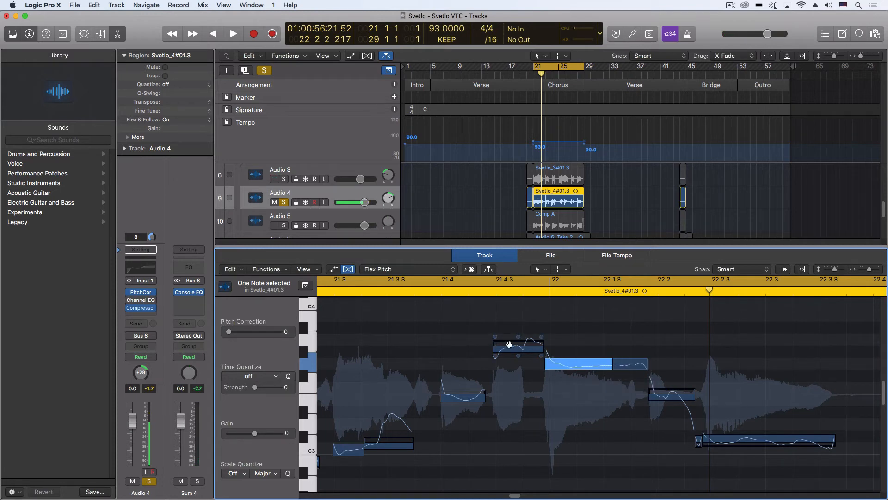
{"action": "left_click_drag", "start_coordinate": [522, 340], "coordinate": [522, 334]}
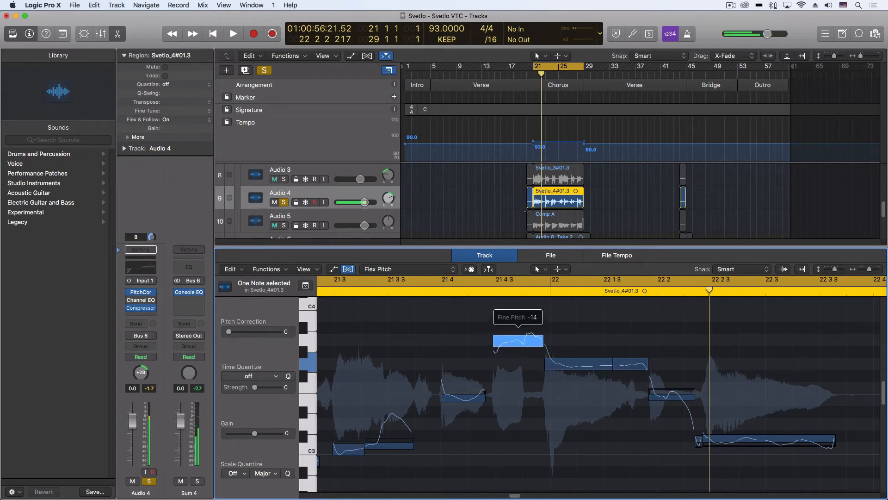
{"action": "left_click", "coordinate": [518, 350]}
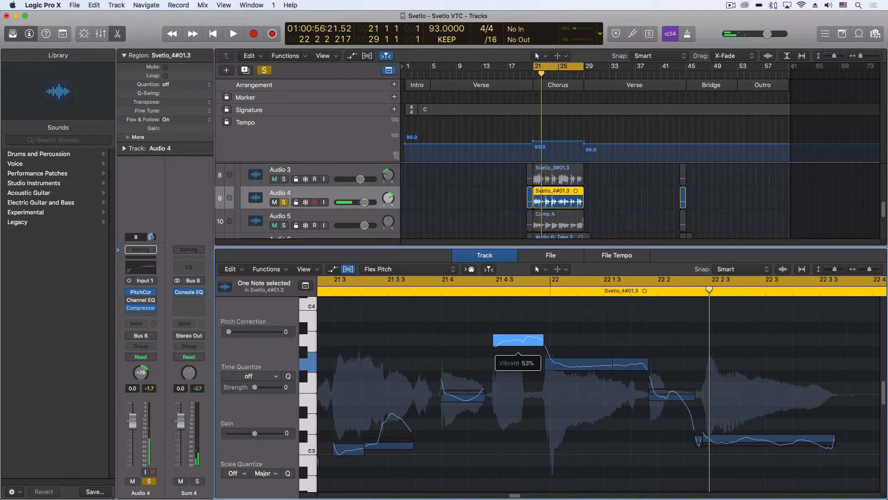
- Raise the fine pitch of the short note at 22 2 and reduce its vibrato
{"action": "mouse_move", "coordinate": [683, 391]}
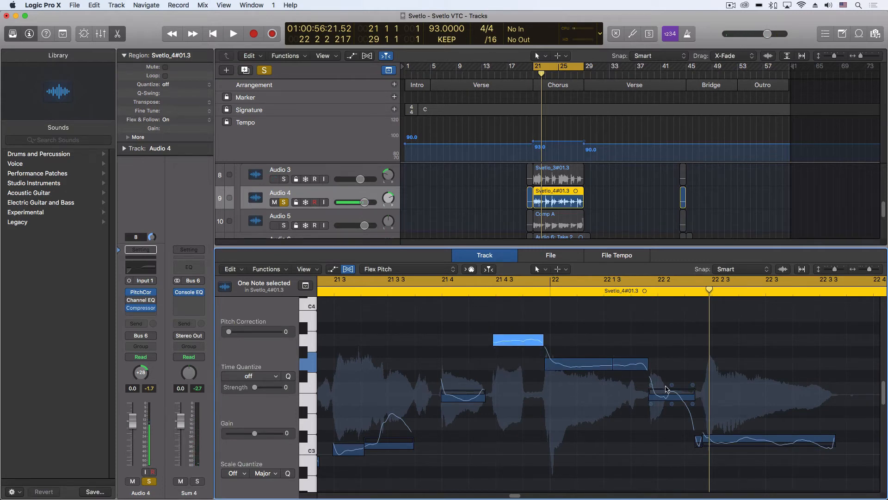
{"action": "left_click_drag", "start_coordinate": [671, 389], "coordinate": [665, 241]}
{"action": "mouse_move", "coordinate": [673, 400]}
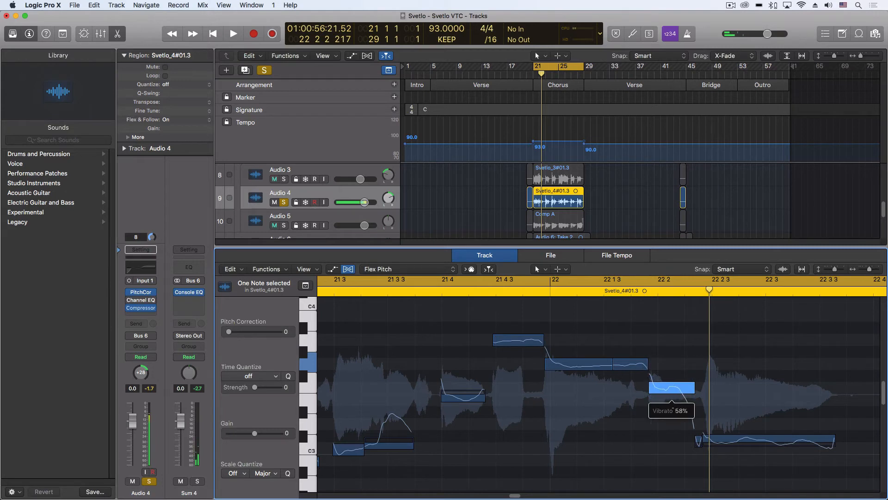
- Lower the long note at 22 2 3 to C3 using Fine Pitch and flatten its vibrato
{"action": "left_click", "coordinate": [769, 434]}
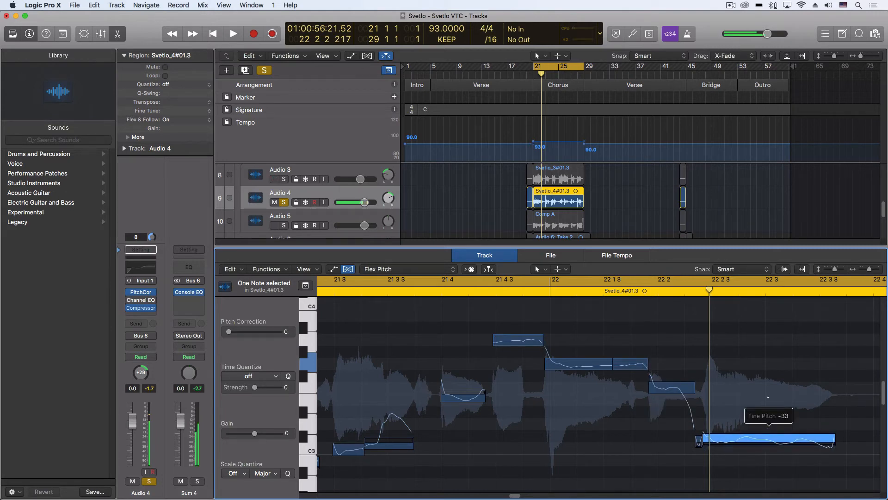
{"action": "left_click_drag", "start_coordinate": [768, 397], "coordinate": [762, 355]}
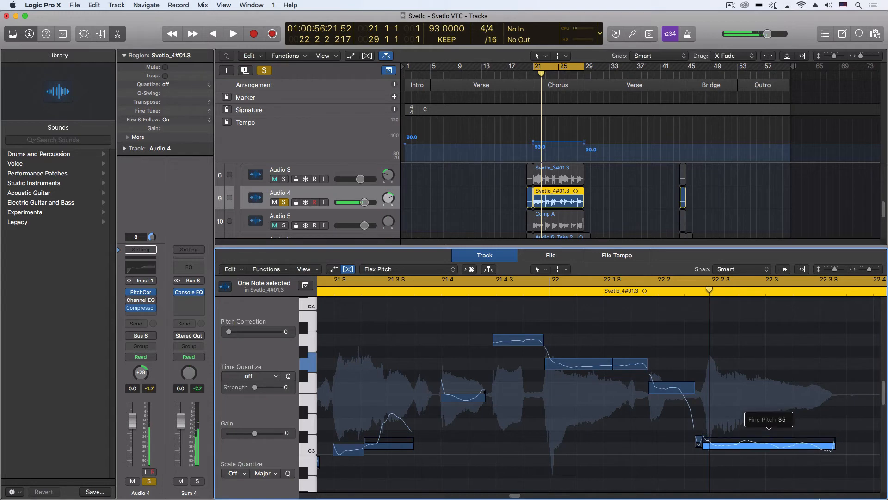
{"action": "left_click_drag", "start_coordinate": [769, 434], "coordinate": [769, 463]}
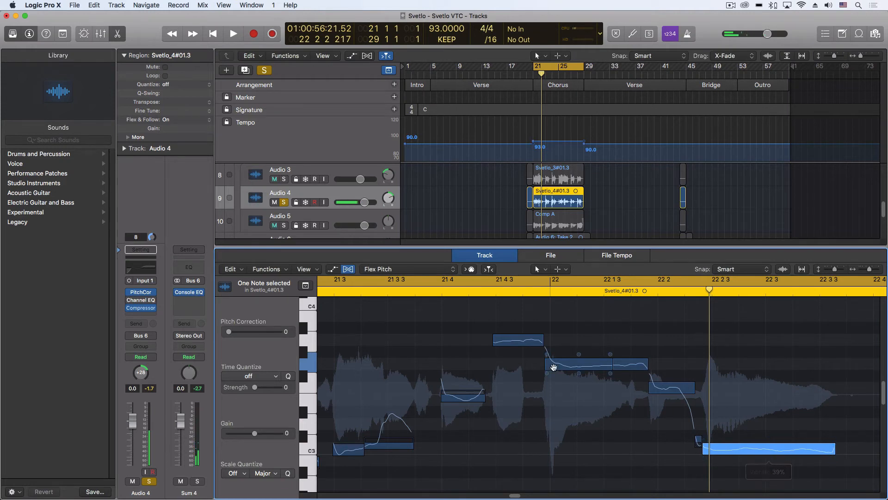
- Audition the retuned Audio 4 phrase and return to the notes around bar 22
{"action": "key", "text": "space"}
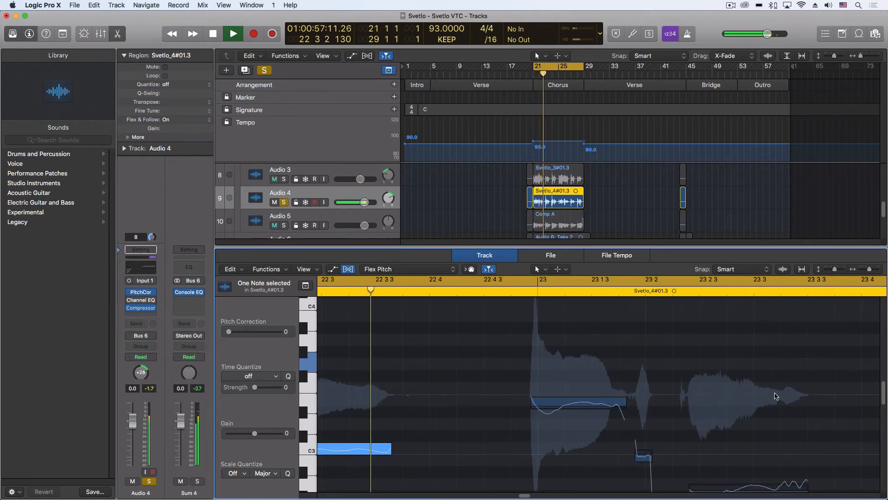
{"action": "key", "text": "space"}
{"action": "scroll", "coordinate": [451, 398], "scroll_direction": "left", "scroll_amount": 3}
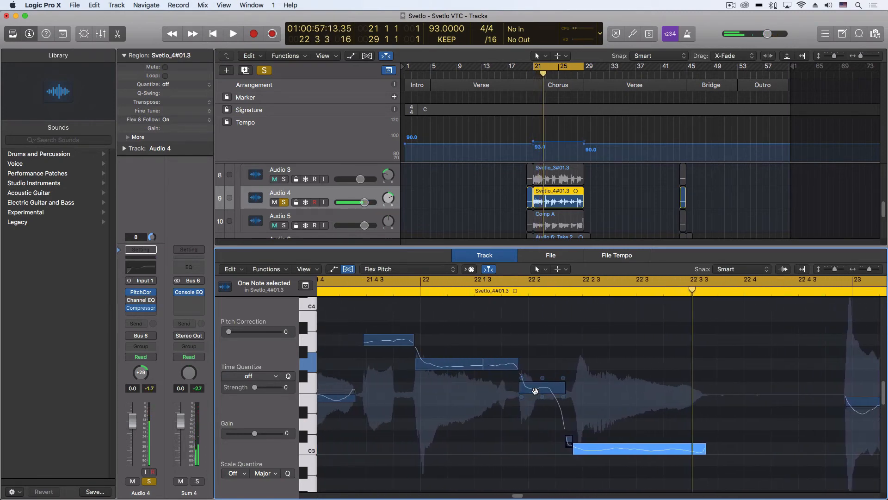
- Lower the short note at 22 2 by one semitone and audition the corrected phrase
{"action": "mouse_move", "coordinate": [539, 389]}
{"action": "left_mouse_down"}
{"action": "mouse_move", "coordinate": [538, 408]}
{"action": "mouse_move", "coordinate": [541, 387]}
{"action": "left_mouse_up"}
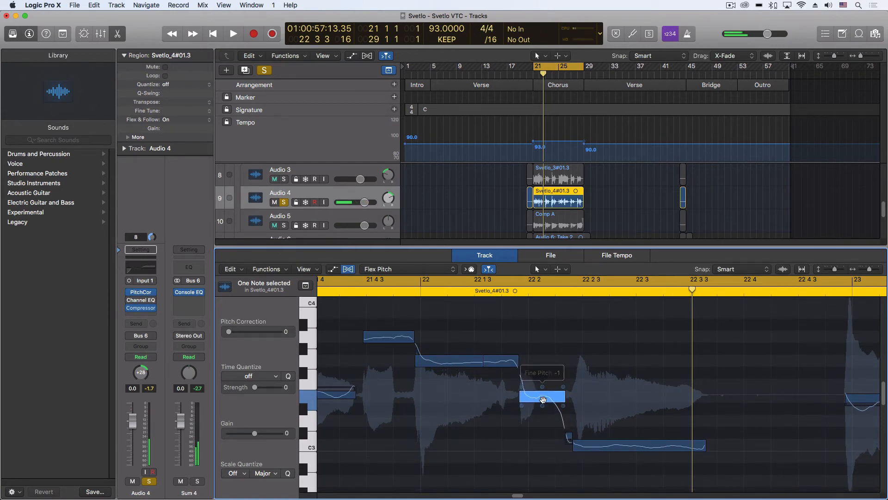
{"action": "mouse_move", "coordinate": [543, 405]}
{"action": "key", "text": "space"}
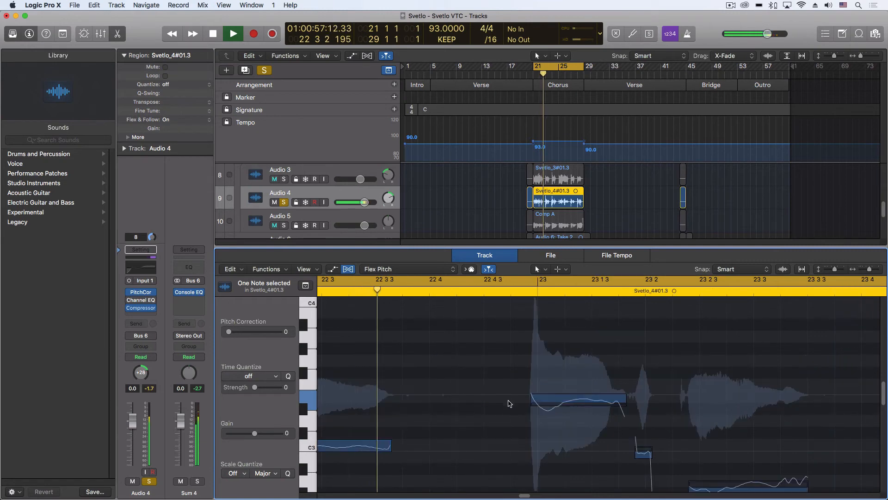
{"action": "key", "text": "space"}
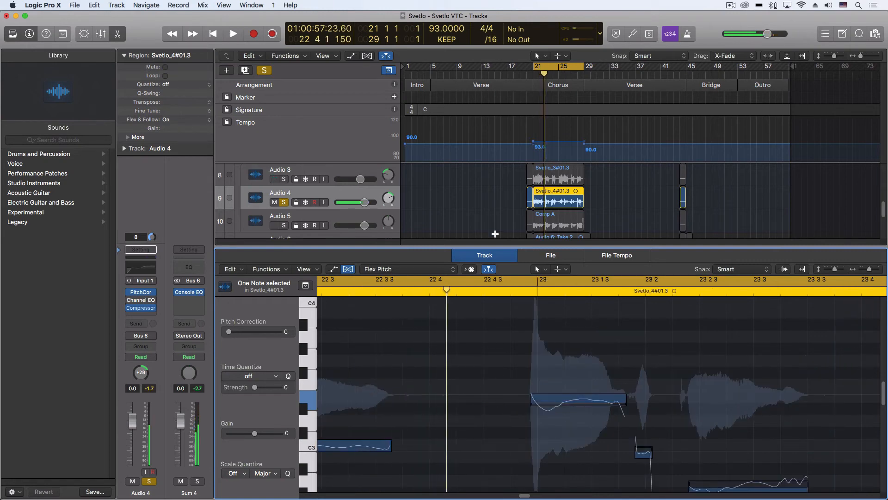
- Solo Audio 3 and Audio 5 alongside Audio 4 and audition the edited harmony in the chorus
{"action": "left_click", "coordinate": [284, 179]}
{"action": "left_click", "coordinate": [284, 226]}
{"action": "key", "text": "space"}
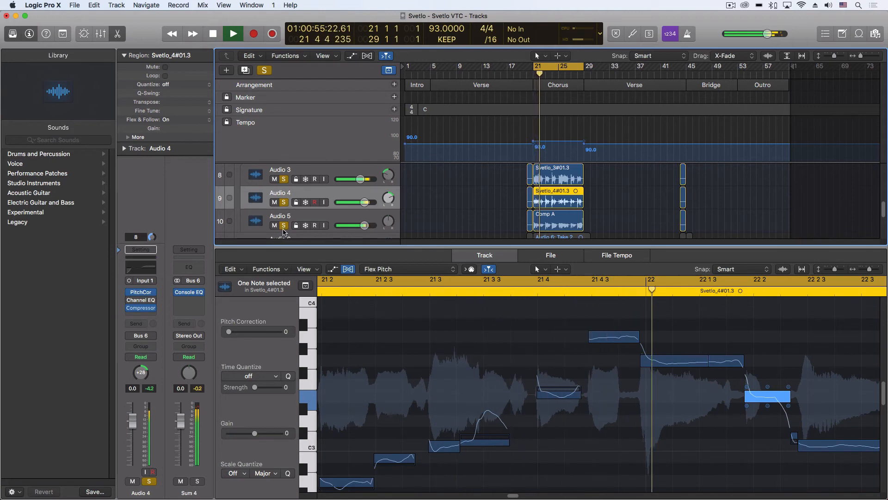
{"action": "key", "text": "space"}
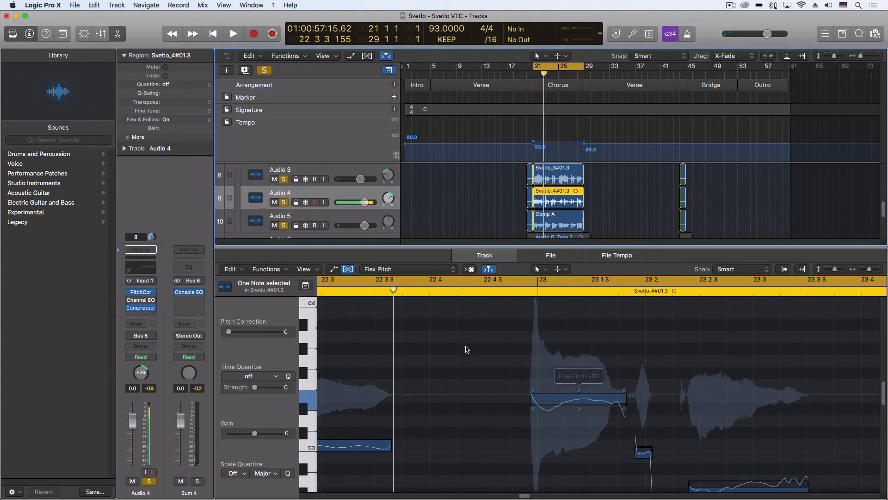
- Turn off solo on the Audio 3, Audio 4 and Audio 5 tracks
{"action": "left_click", "coordinate": [284, 179]}
{"action": "left_click", "coordinate": [283, 202]}
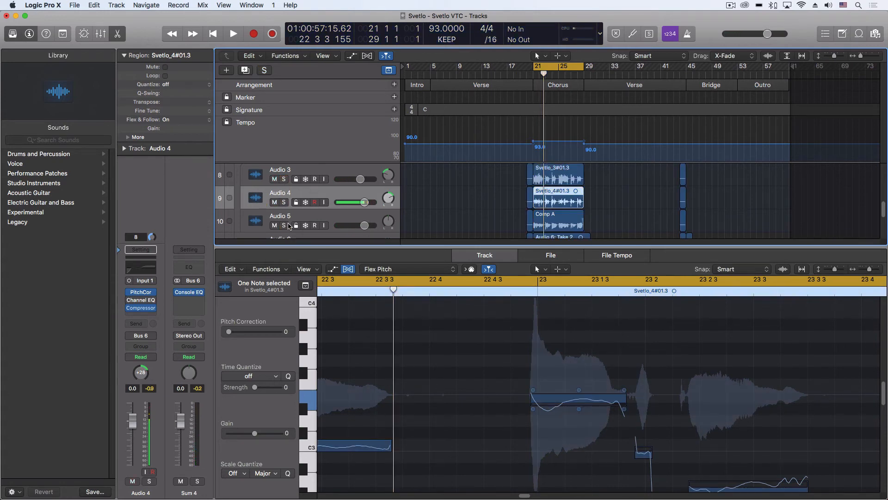
- Audition the chorus with all tracks unsoloed to hear the edited harmony in the full mix
{"action": "left_click", "coordinate": [284, 225]}
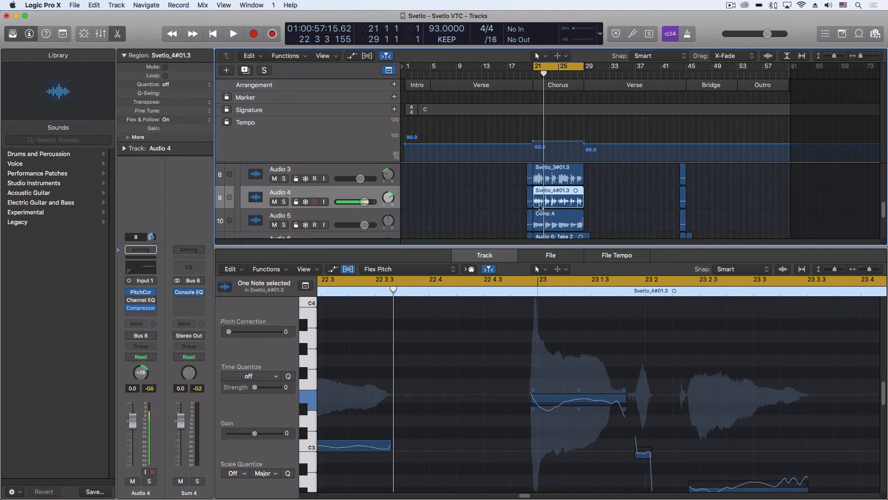
{"action": "key", "text": "space"}
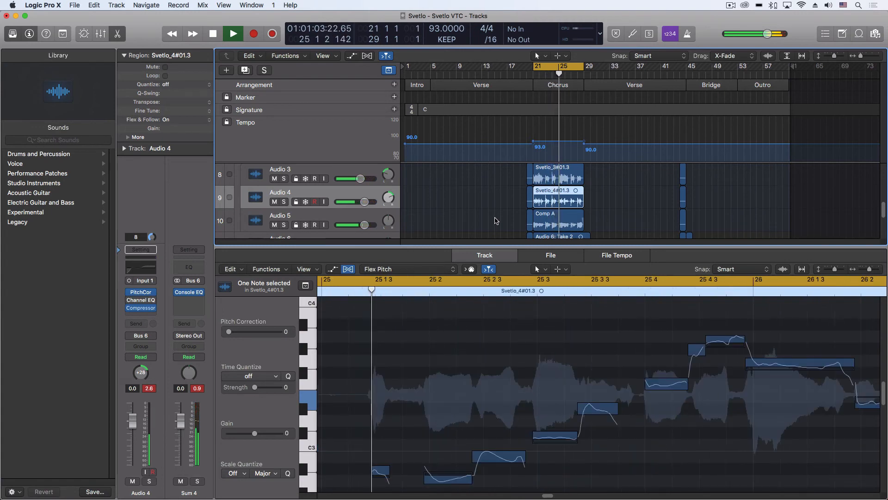
{"action": "key", "text": "space"}
- Solo the Audio 6 track and audition it from around bar 23
{"action": "scroll", "coordinate": [556, 203], "scroll_direction": "down", "scroll_amount": 3}
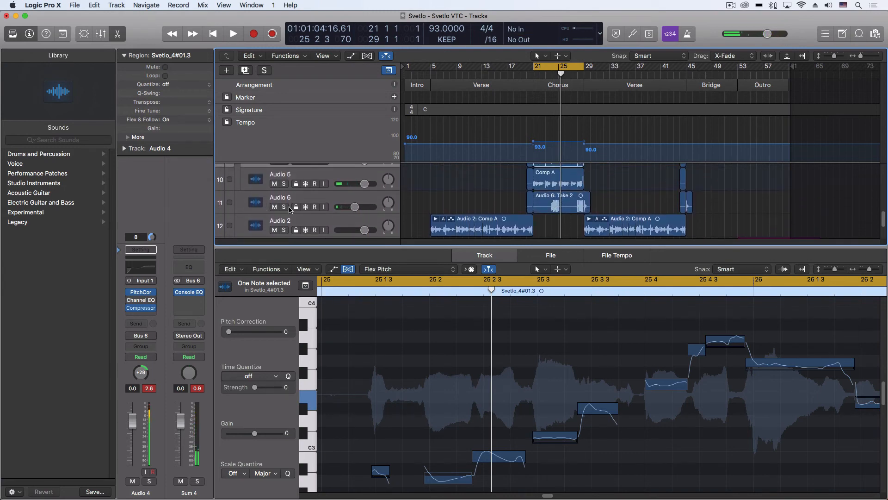
{"action": "left_click", "coordinate": [285, 207]}
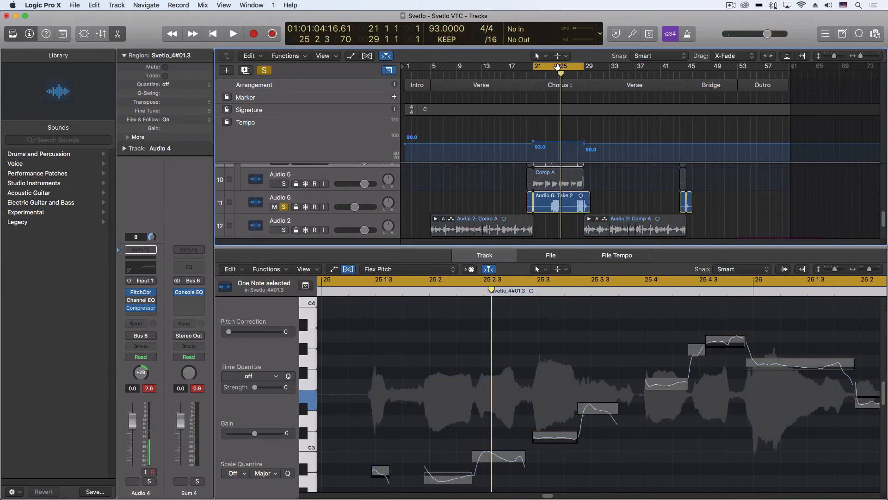
{"action": "left_click_drag", "start_coordinate": [557, 68], "coordinate": [551, 74]}
{"action": "key", "text": "space"}
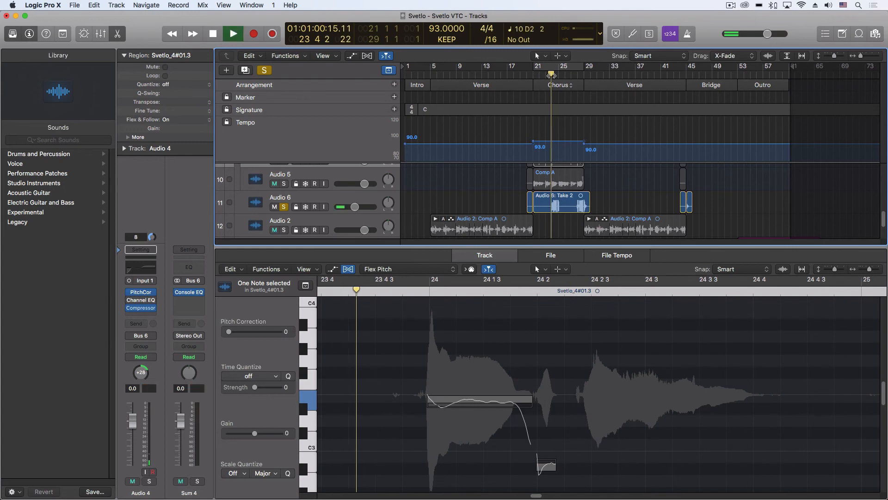
{"action": "scroll", "coordinate": [510, 348], "scroll_direction": "down", "scroll_amount": 4}
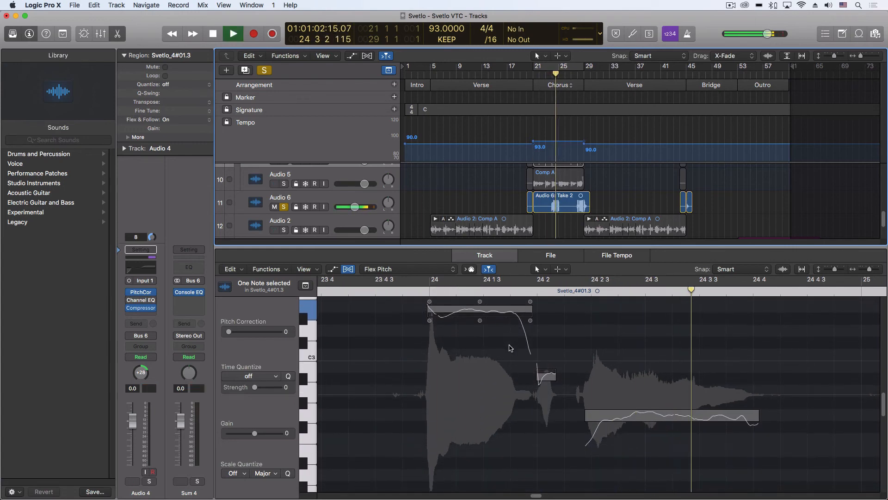
- Show the Flex Pitch notes of the Audio 6: Take 2 region around bar 24 and stop playback
{"action": "left_click", "coordinate": [555, 198]}
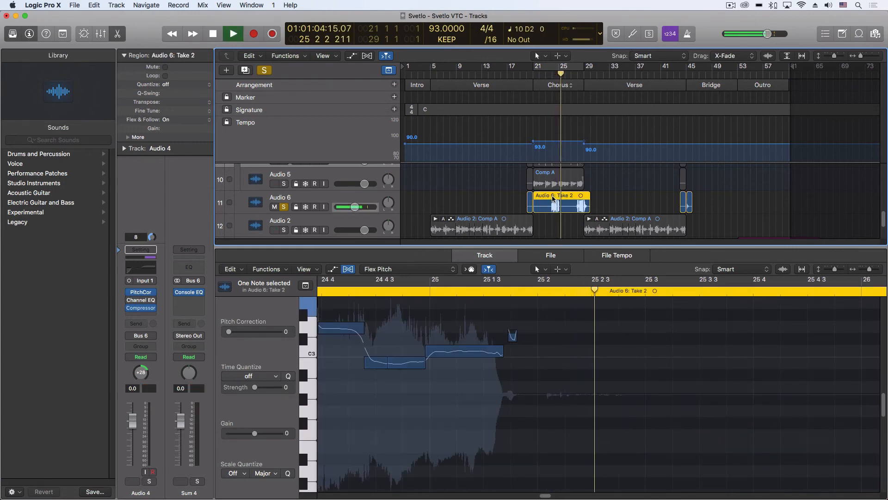
{"action": "key", "text": "space"}
{"action": "scroll", "coordinate": [526, 329], "scroll_direction": "up", "scroll_amount": 3}
{"action": "scroll", "coordinate": [526, 329], "scroll_direction": "left", "scroll_amount": 2}
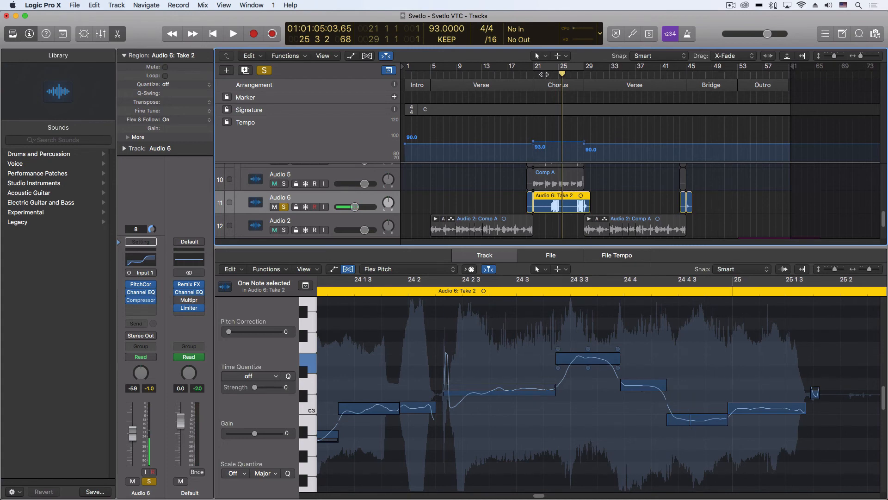
- Replay the soloed Audio 6 phrase from around bar 22 and examine its pitch notes in bars 24 and 25
{"action": "double_click", "coordinate": [544, 74]}
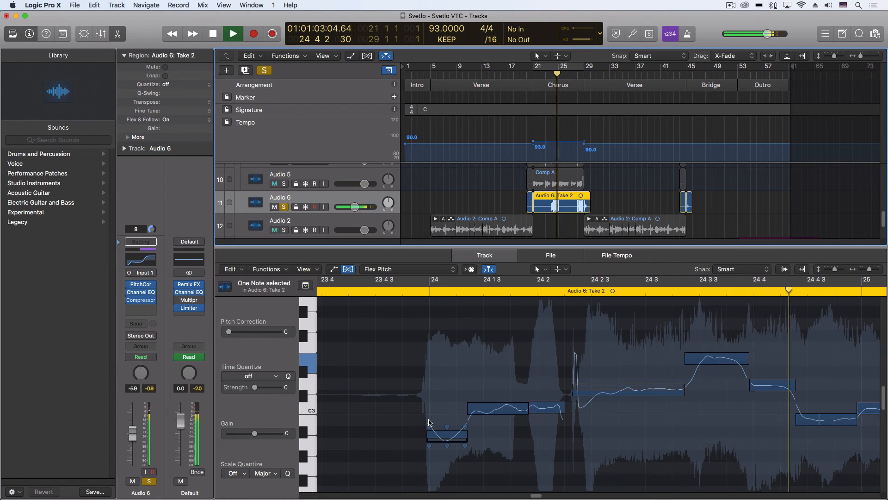
{"action": "key", "text": "space"}
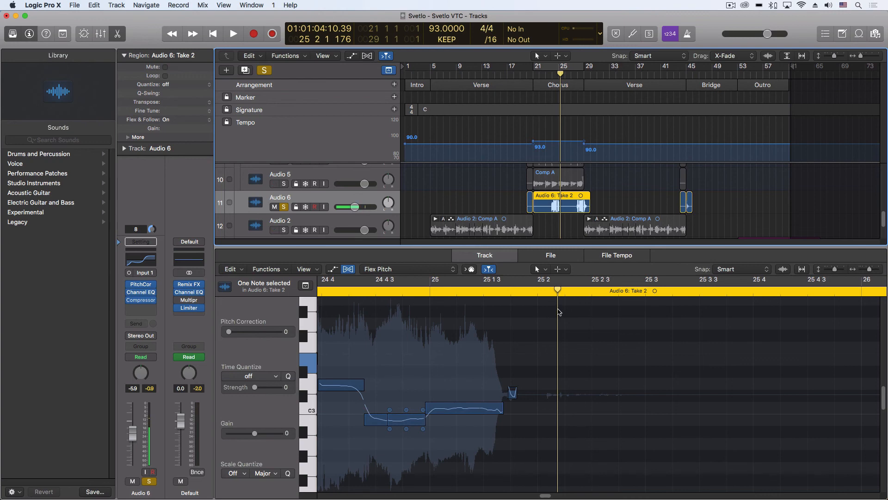
{"action": "scroll", "coordinate": [454, 374], "scroll_direction": "left", "scroll_amount": 10}
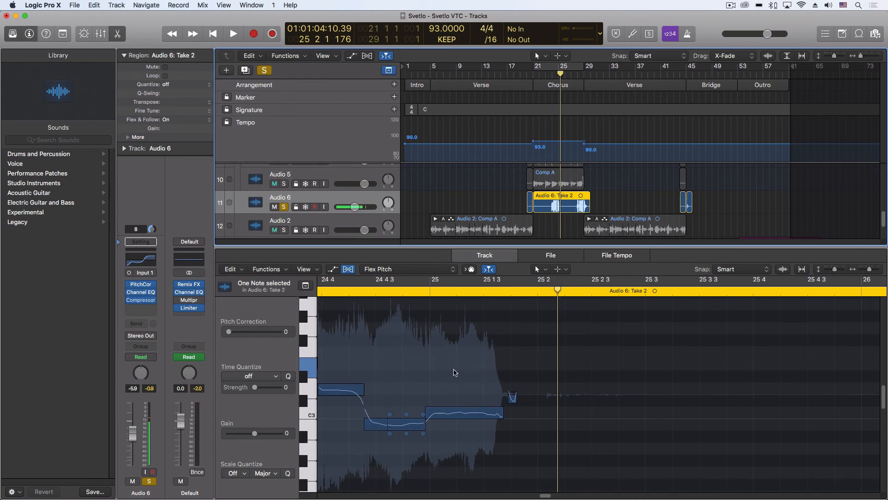
{"action": "scroll", "coordinate": [456, 374], "scroll_direction": "left", "scroll_amount": 3}
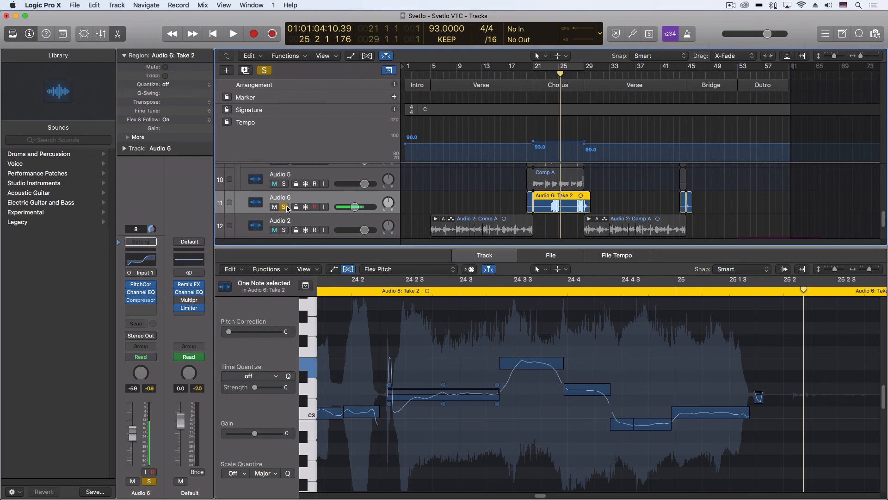
- Play the chorus from bar 21 with Audio 6 unsoloed and extend the end of the cycle range to bar 33
{"action": "left_click", "coordinate": [542, 67]}
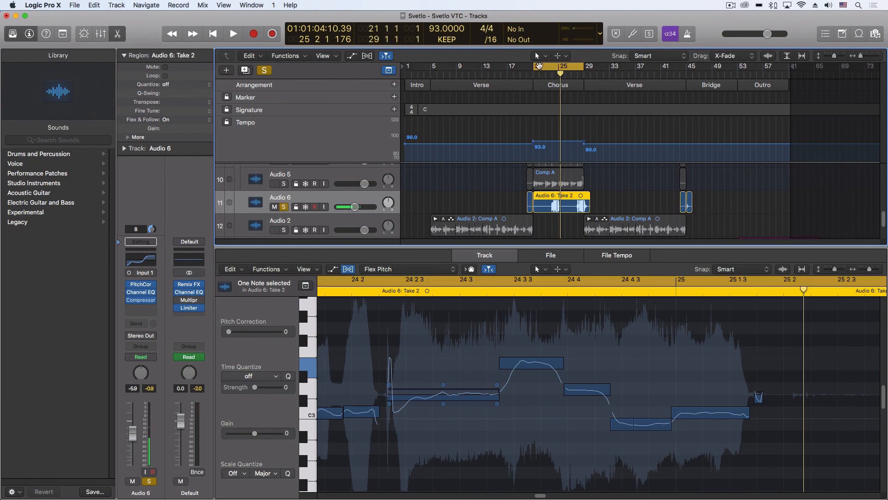
{"action": "left_click", "coordinate": [535, 67]}
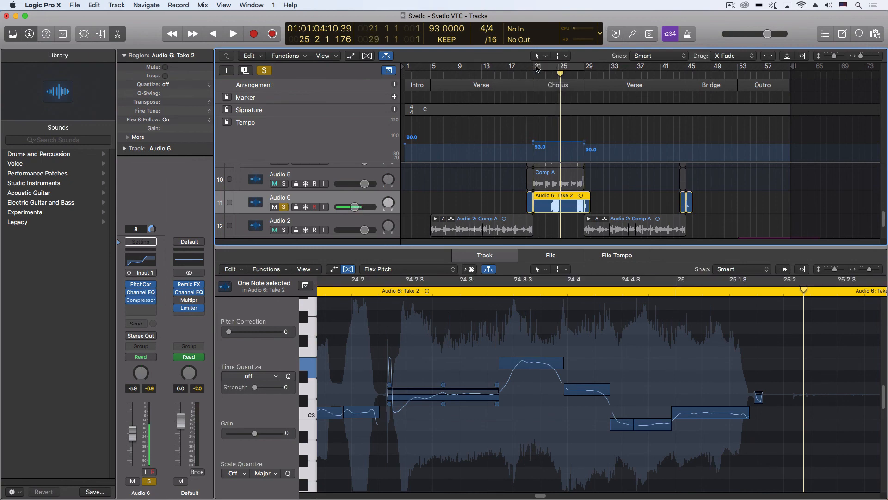
{"action": "left_click", "coordinate": [537, 69]}
{"action": "key", "text": "space"}
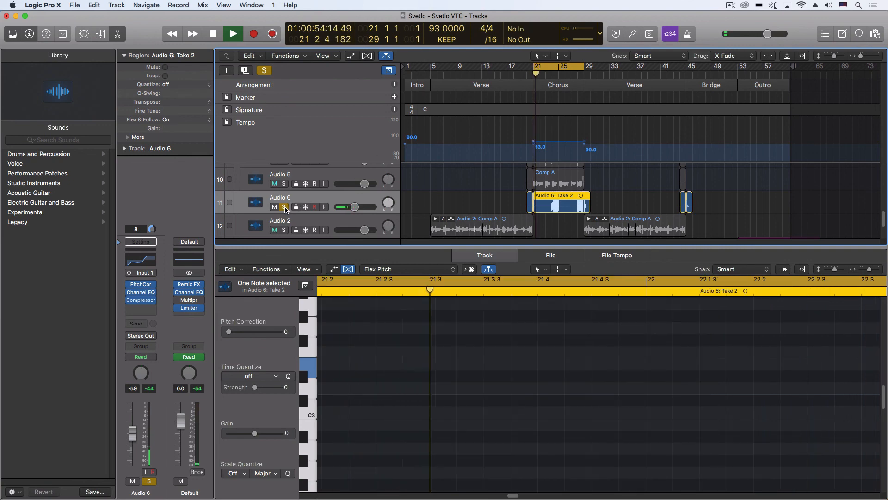
{"action": "left_click", "coordinate": [284, 207]}
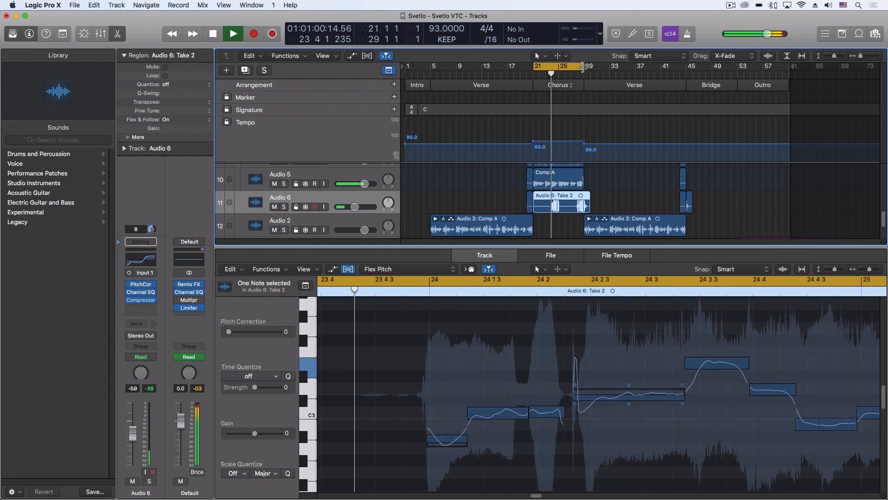
{"action": "left_click_drag", "start_coordinate": [582, 67], "coordinate": [606, 66]}
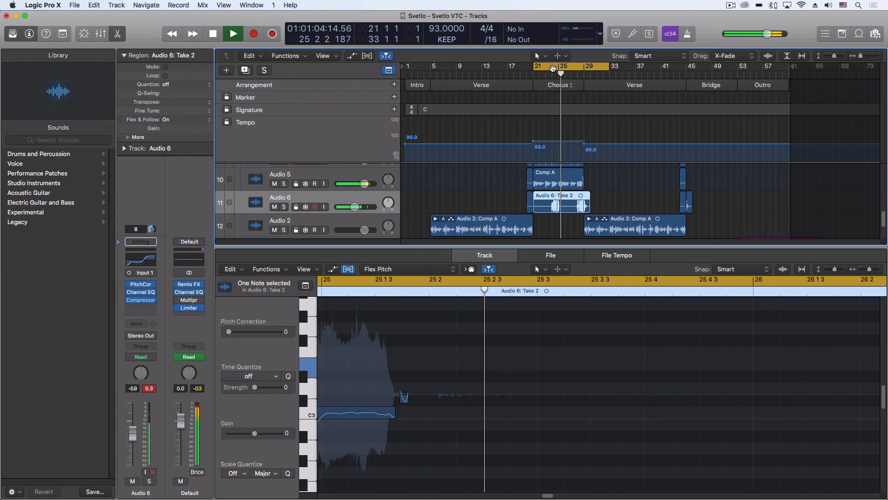